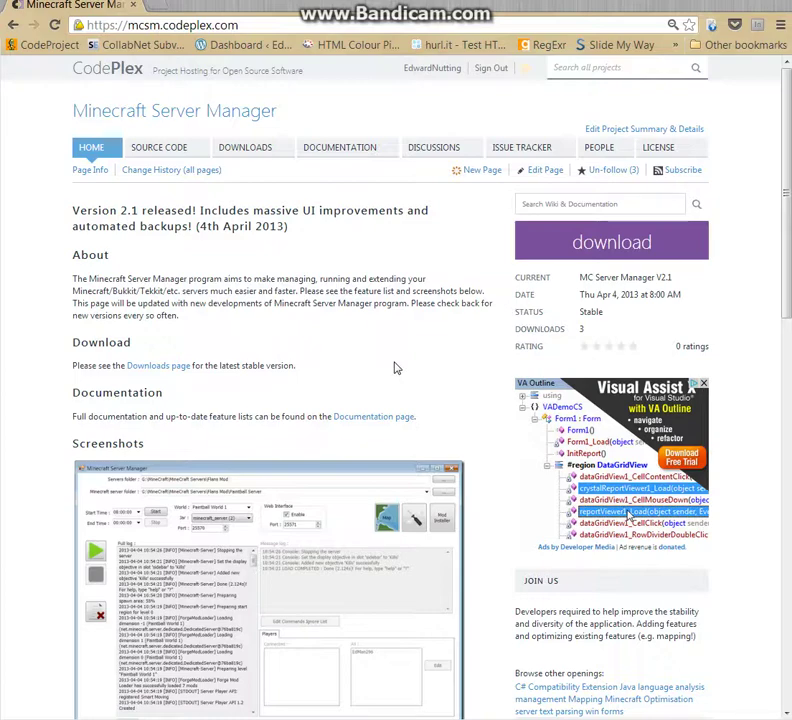
Look over the project page, selecting the version number V2.1 and its web address
scroll(394, 360, "down", 3)
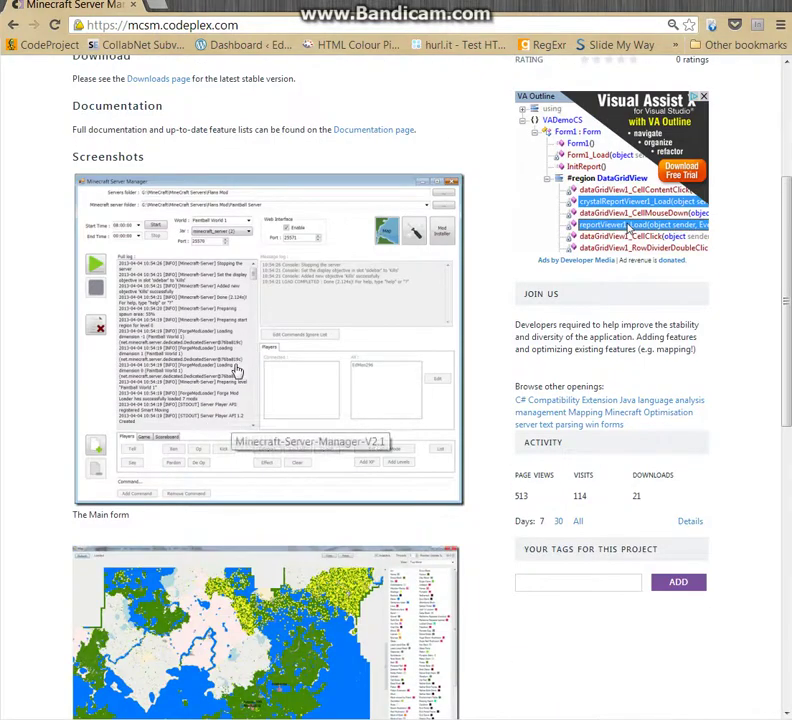
scroll(258, 509, "up", 3)
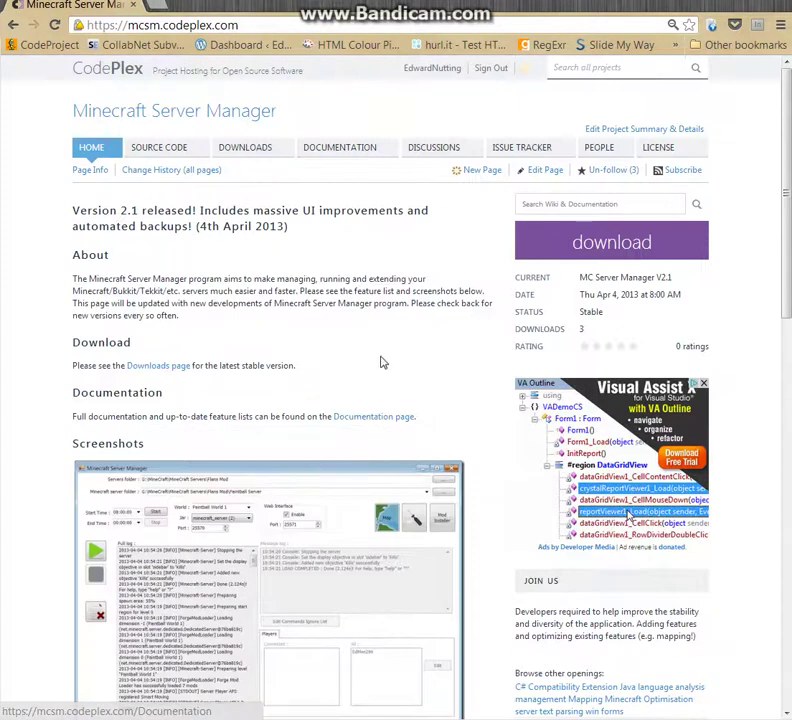
scroll(385, 400, "down", 1)
scroll(394, 431, "down", 1)
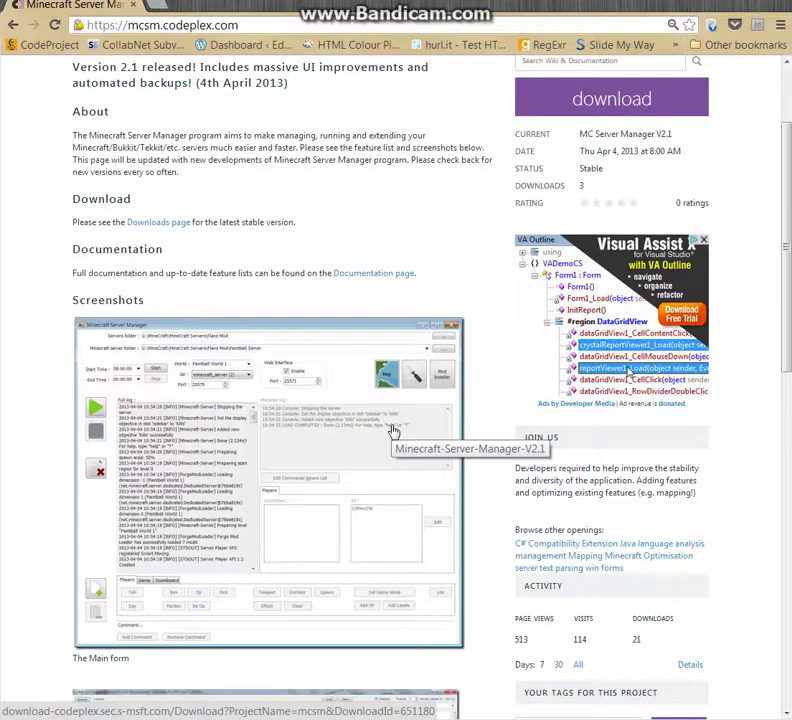
scroll(265, 400, "down", 1)
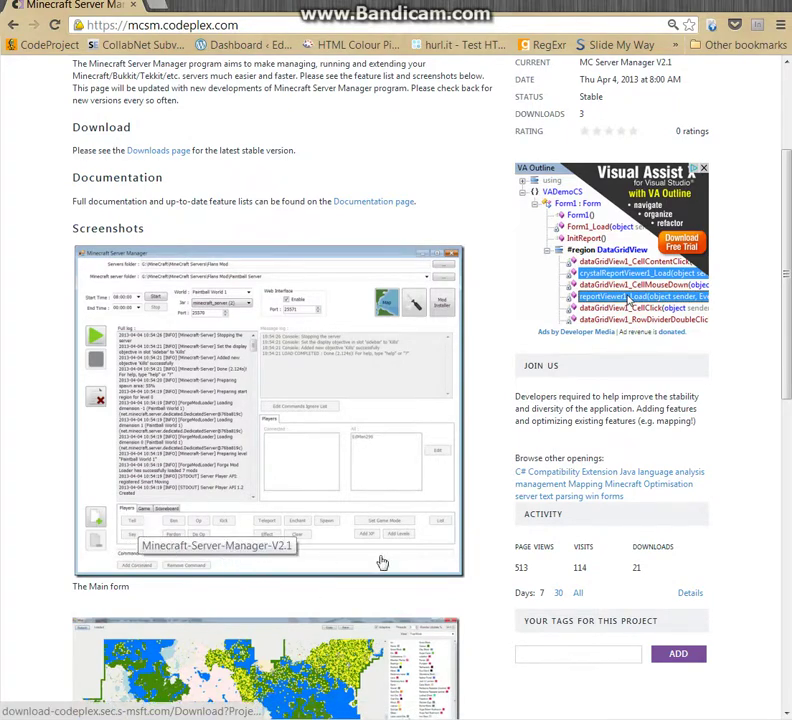
scroll(380, 562, "up", 3)
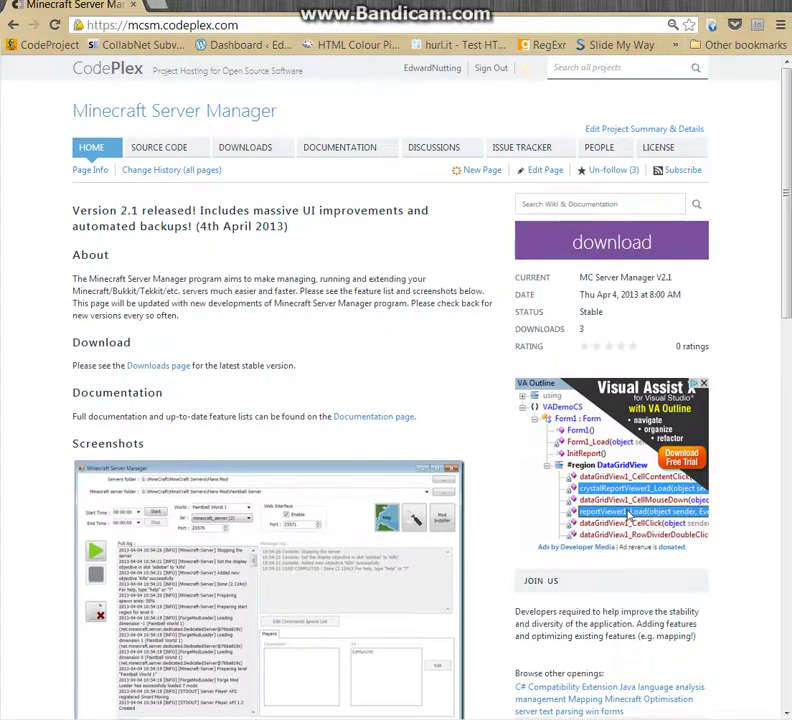
left_click_drag(665, 277, 656, 277)
left_click(135, 24)
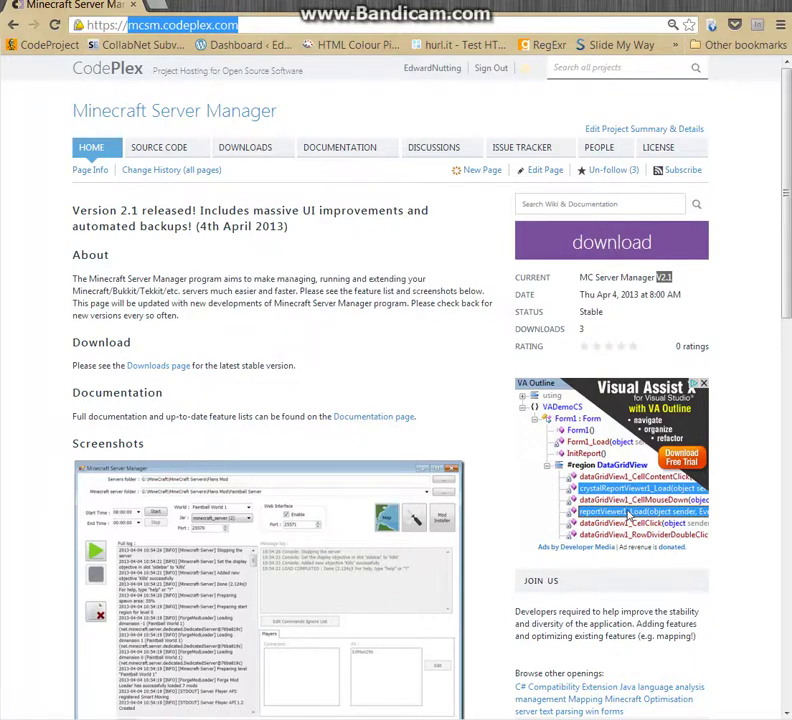
left_click(286, 232)
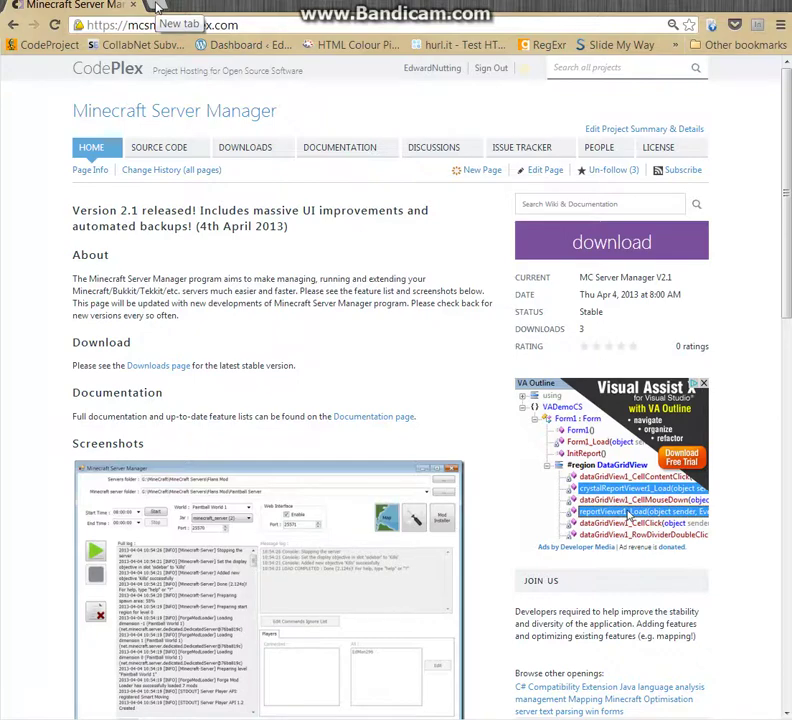
From minecraft.net's download page, save minecraft_server.jar into the Demo folder
left_click(157, 7)
type("mine")
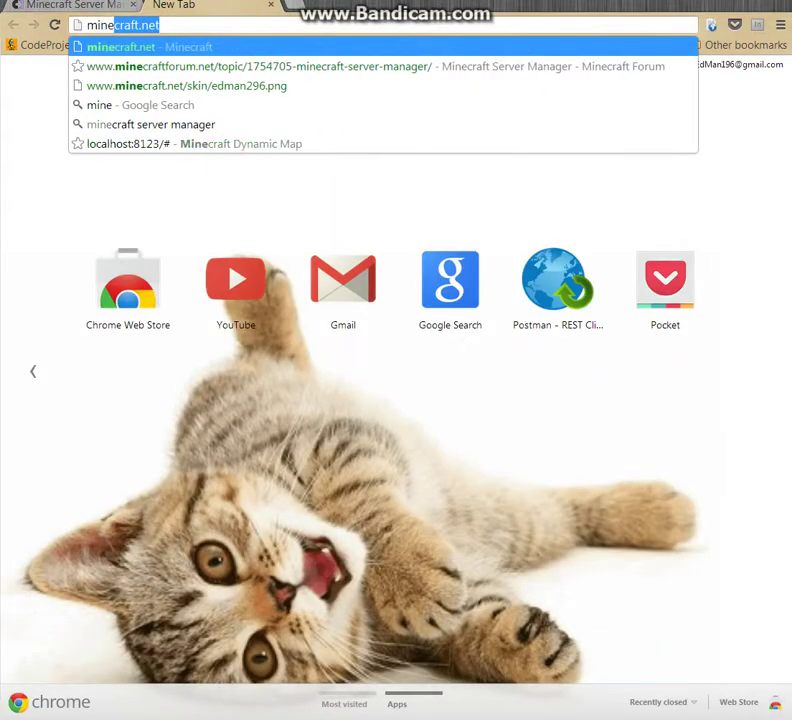
type("craft")
key("Return")
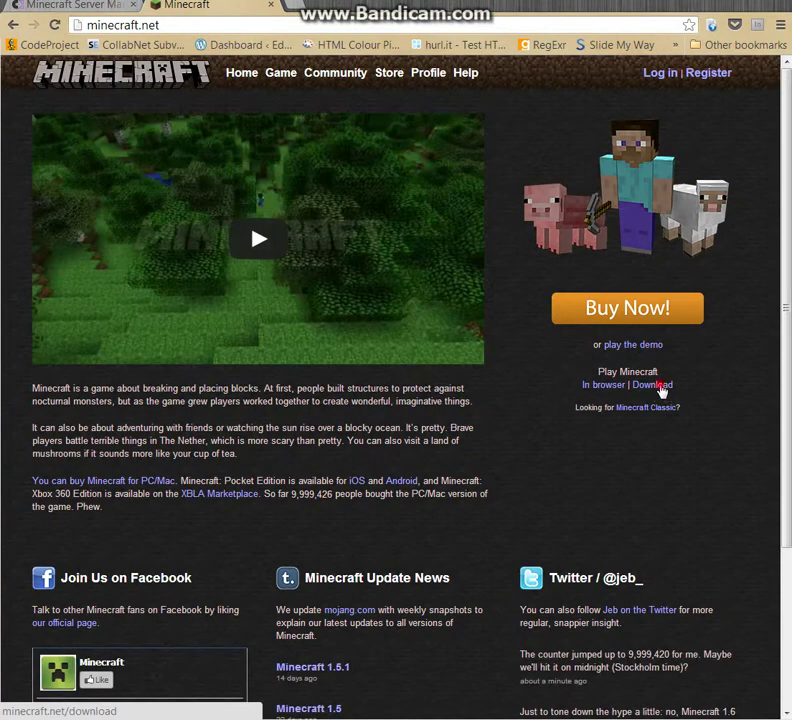
left_click(657, 386)
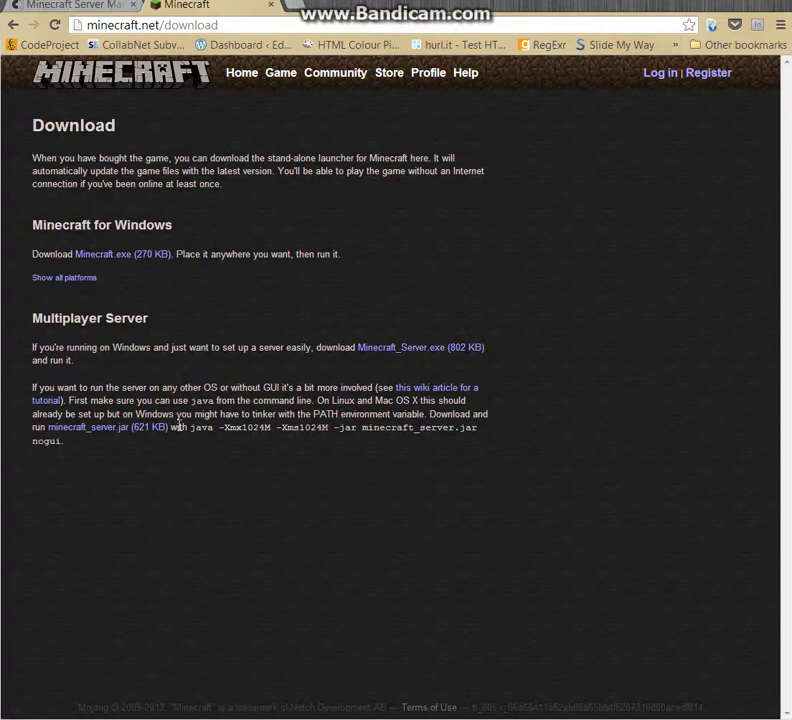
left_click(162, 429)
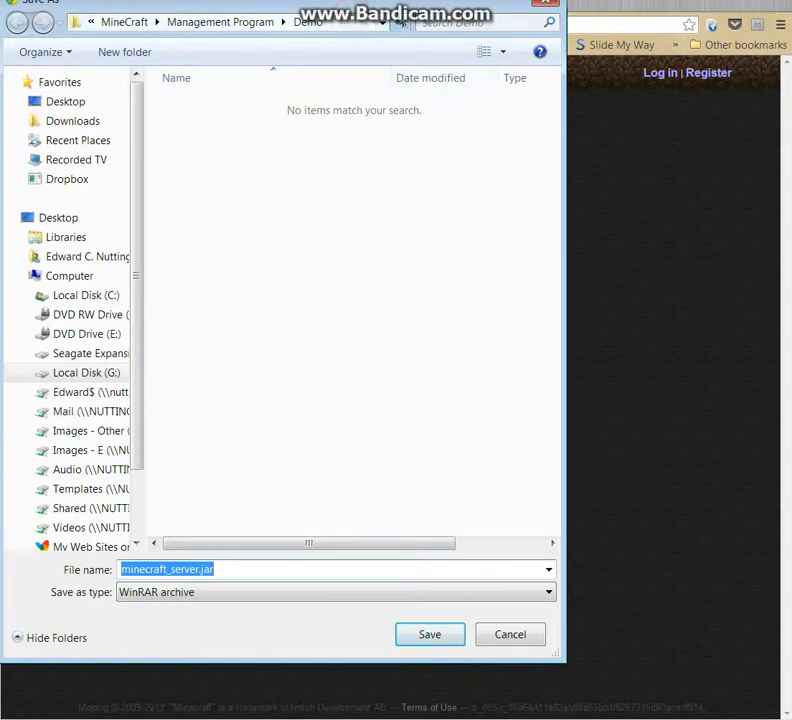
left_click_drag(400, 4, 503, 60)
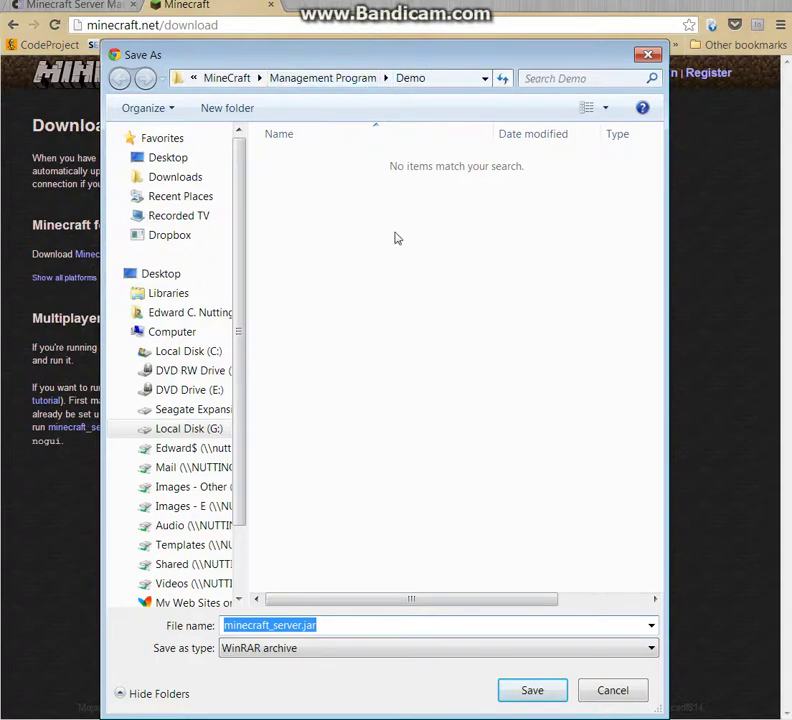
left_click(525, 690)
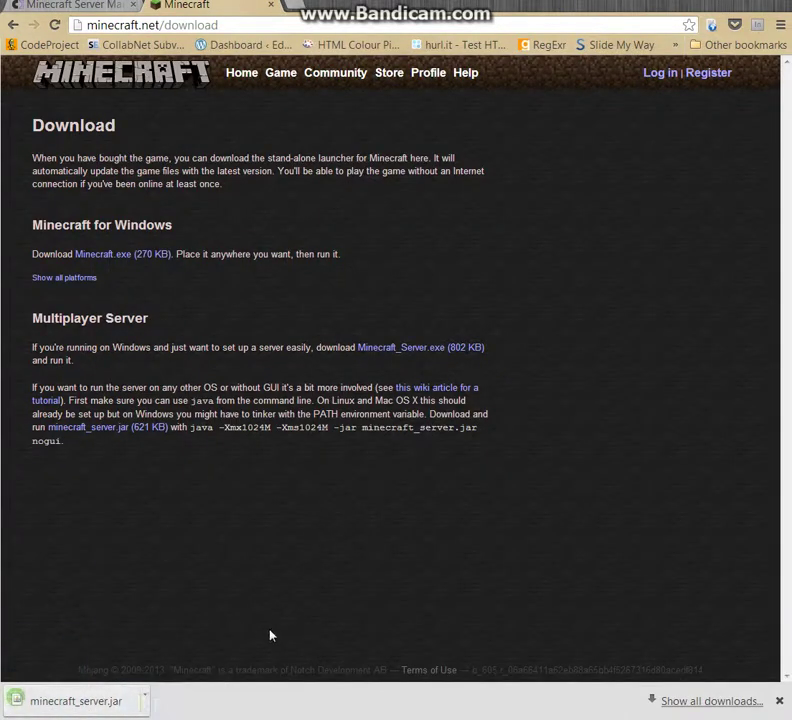
Confirm the finished minecraft_server.jar sits in the Demo folder, then close the Explorer window
left_click(150, 693)
left_click(188, 650)
left_click(449, 254)
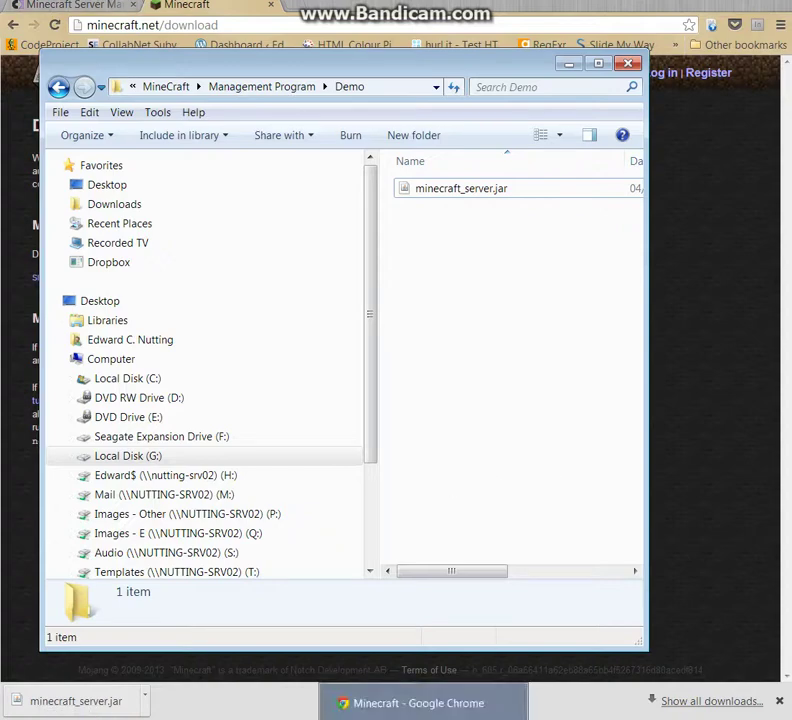
left_click(628, 64)
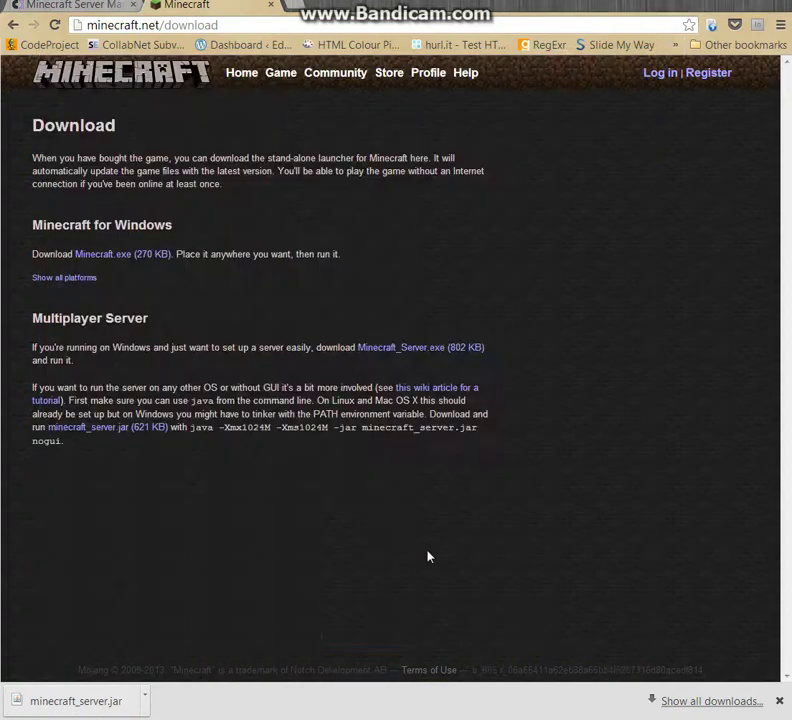
Launch Minecraft Server Manager from the Minecraft Controller shortcut and bring its window into view
left_click(418, 703)
double_click(507, 392)
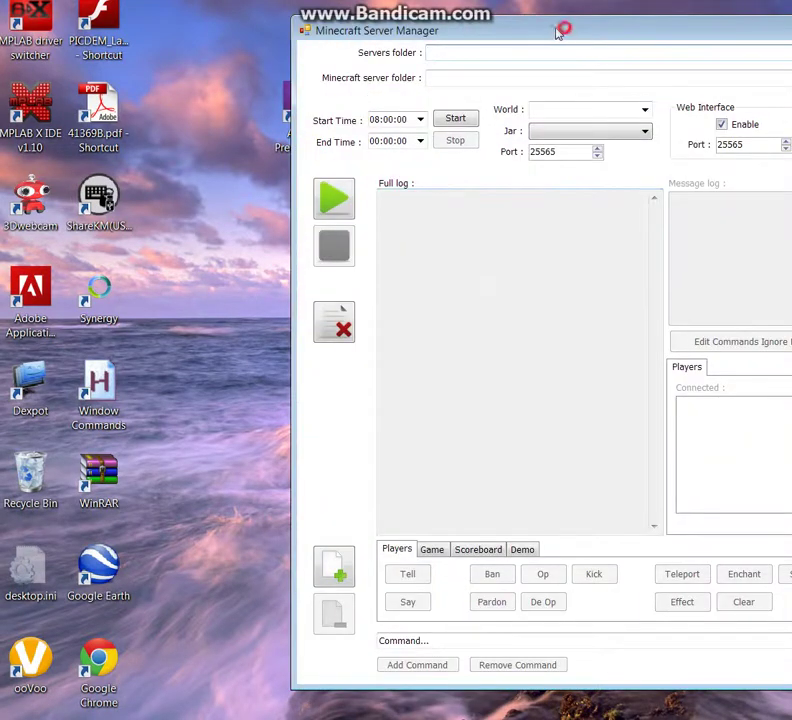
left_click_drag(562, 30, 277, 51)
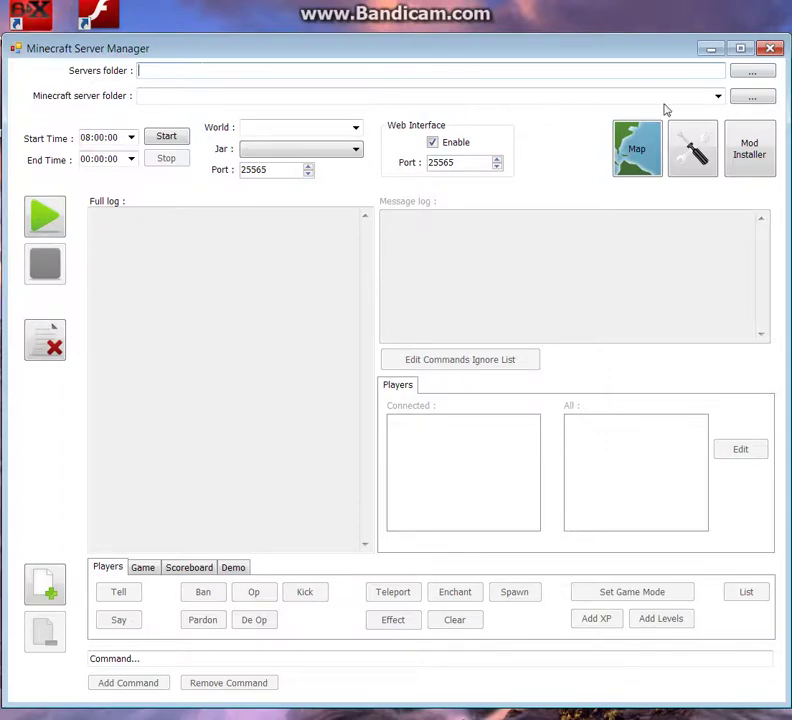
left_click(718, 96)
left_click(718, 96)
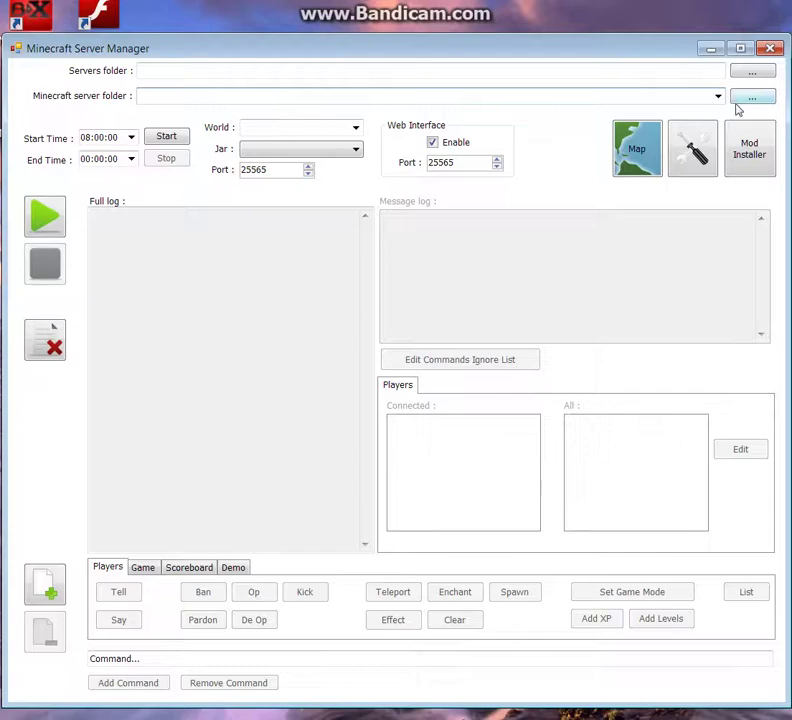
Point the server folder to G:\MineCraft\Management Program\Demo and keep minecraft_server as the Jar
left_click(752, 96)
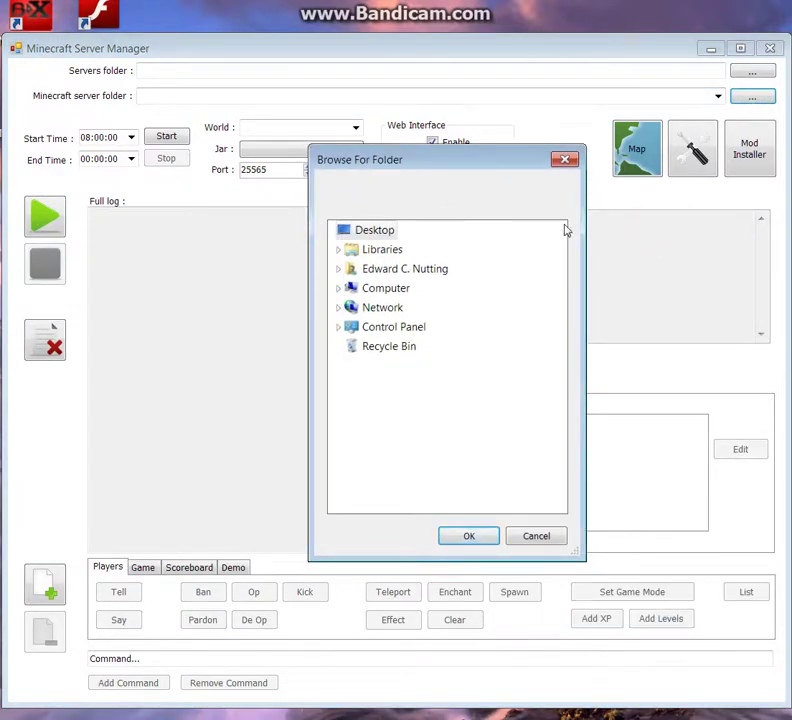
left_click(338, 288)
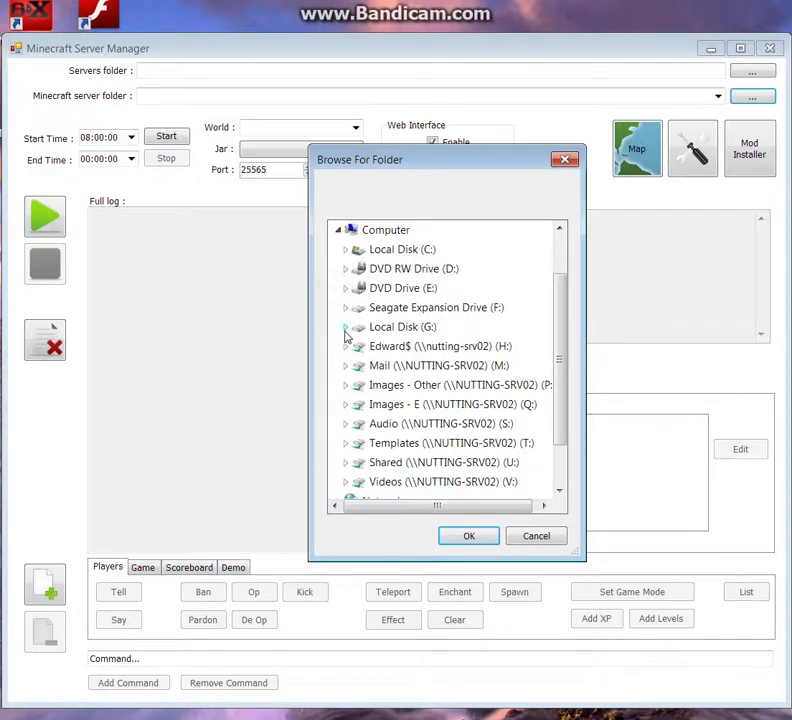
left_click(345, 328)
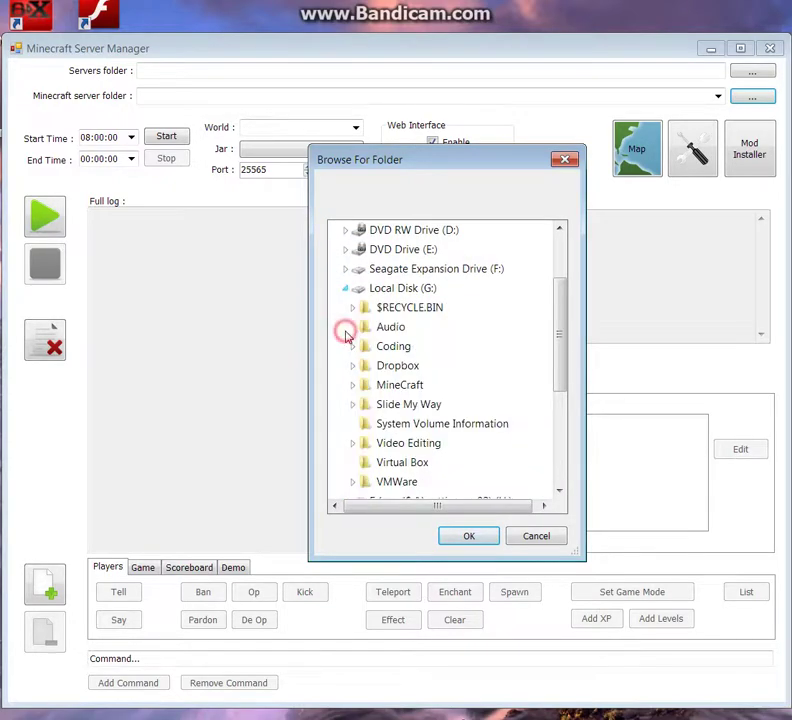
left_click(352, 385)
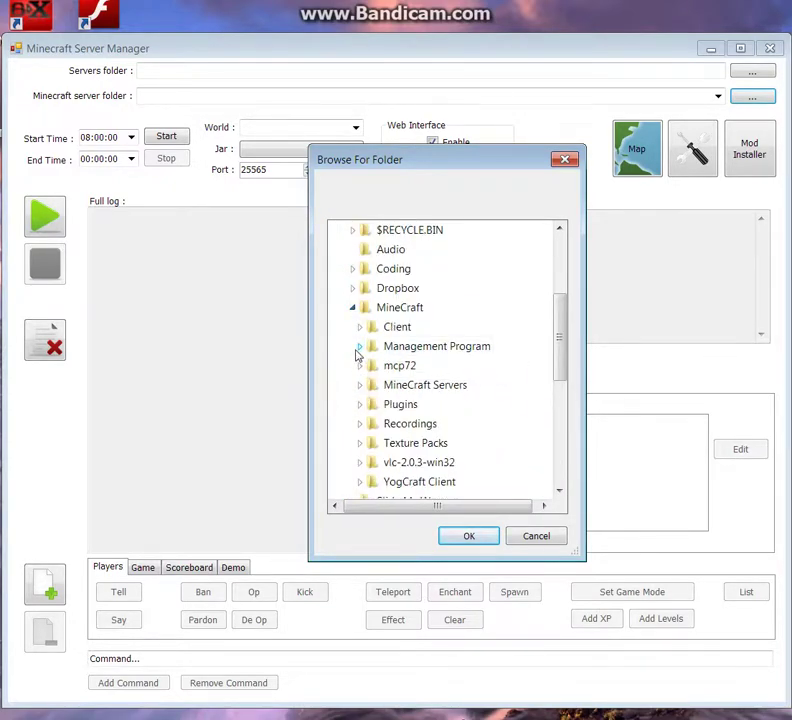
left_click(359, 346)
left_click(398, 382)
left_click(472, 540)
left_click(338, 153)
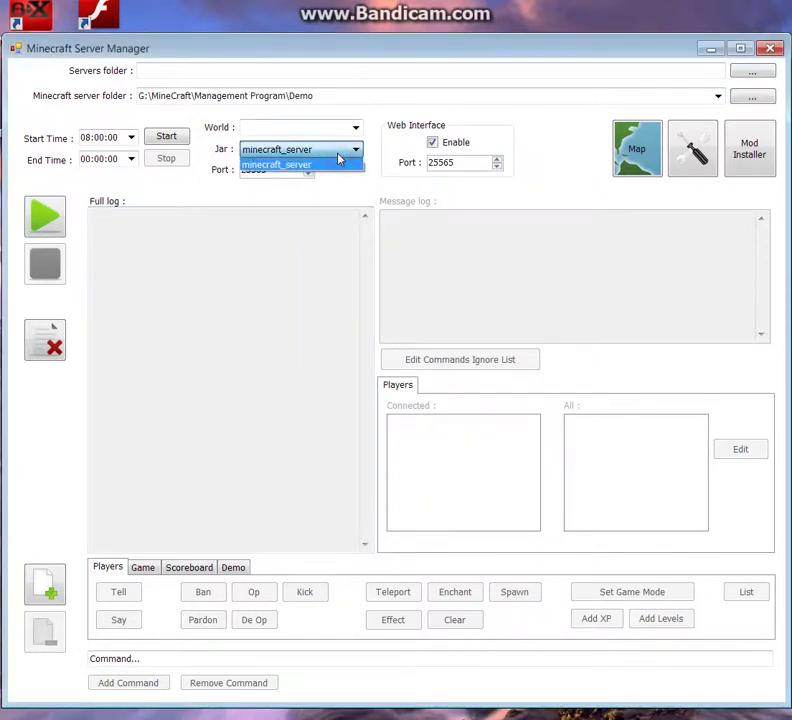
left_click(338, 158)
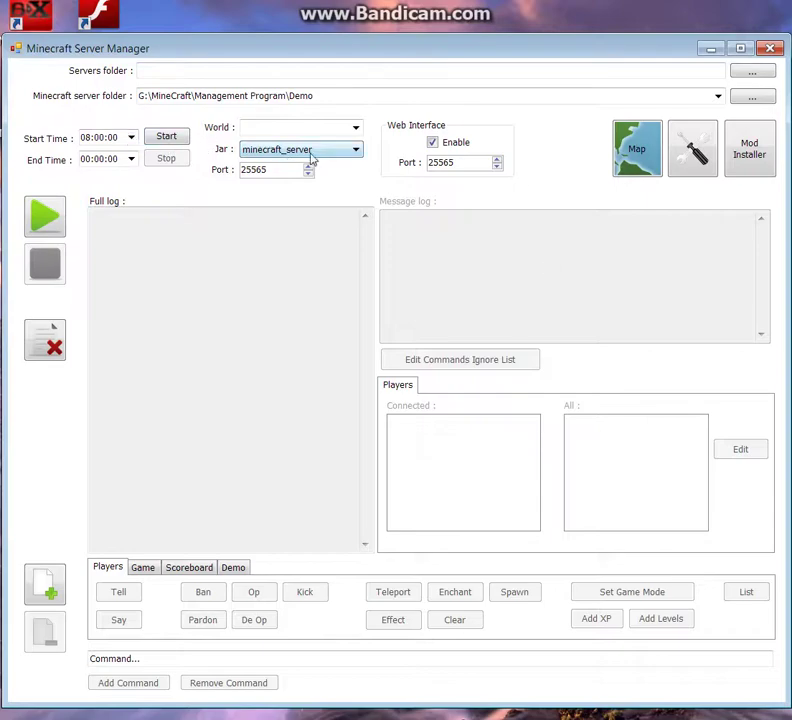
In Server Settings, set port 25570, Max Players 1 and turn on the white list
left_click(692, 168)
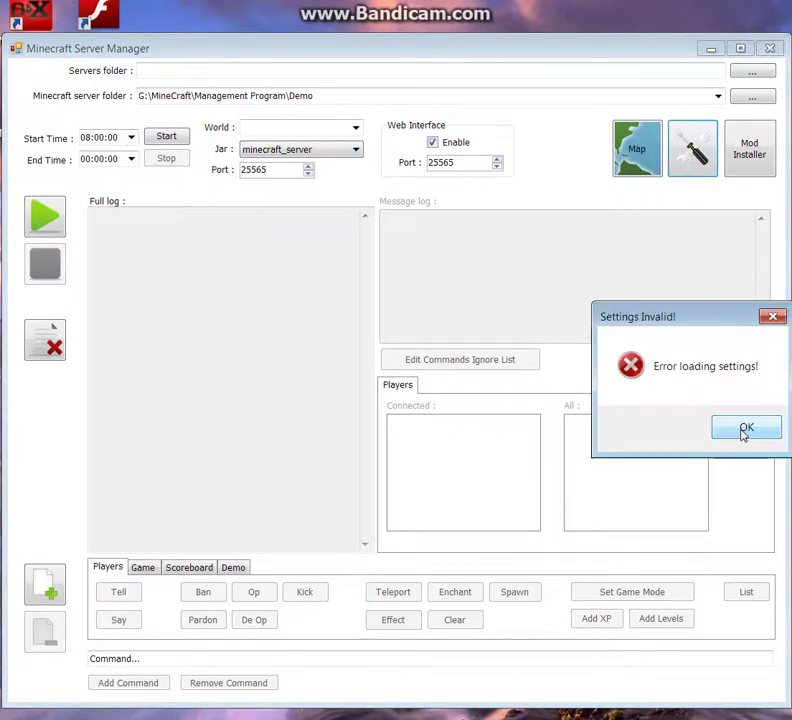
left_click(746, 427)
left_click_drag(669, 187, 394, 189)
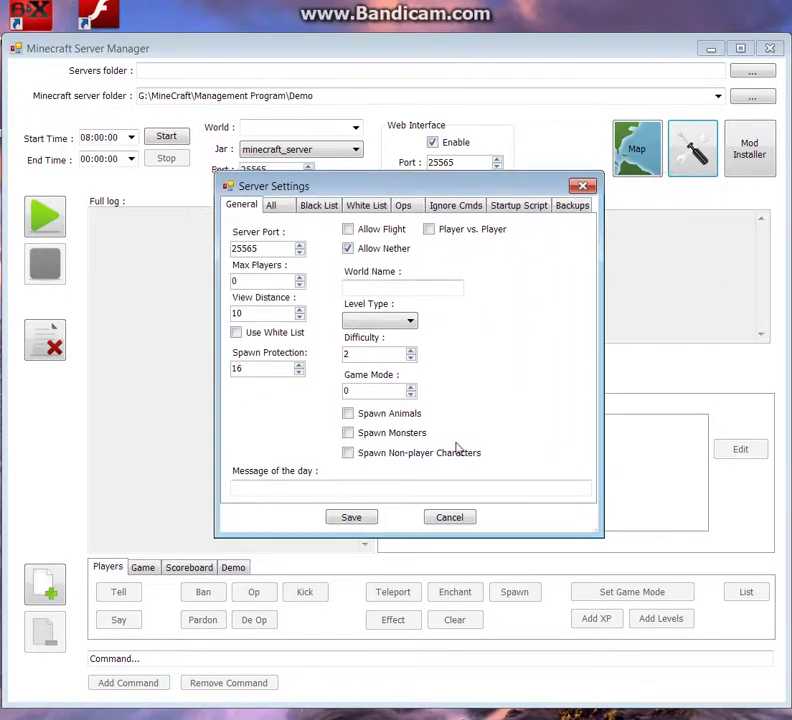
key("Tab")
type("2")
left_click(299, 277)
left_click(277, 334)
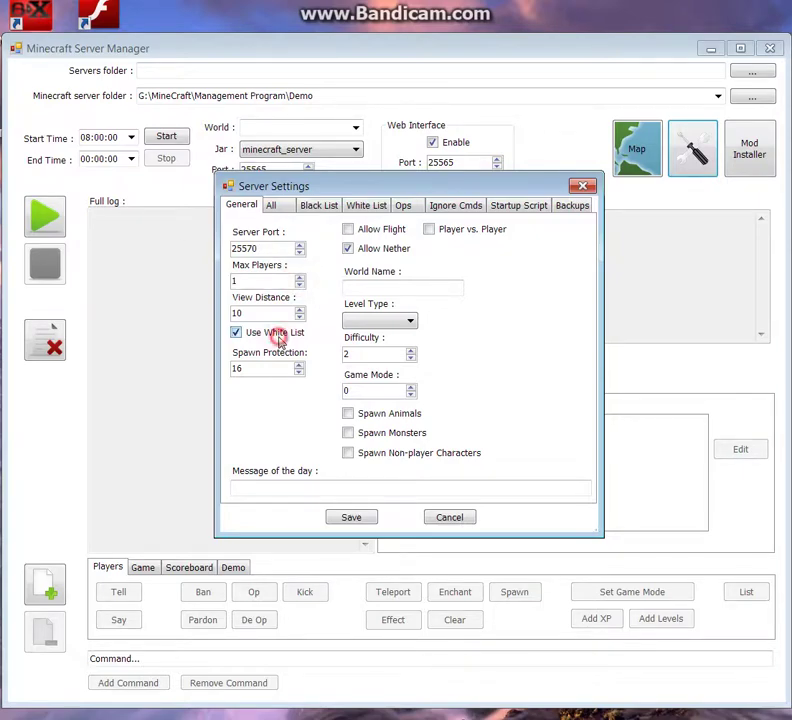
Set game mode 1, enable animal, monster and NPC spawning, flight, PvP, and message 'A demo server.'
left_click(411, 390)
left_click(391, 415)
left_click(388, 435)
left_click(373, 452)
left_click(400, 231)
left_click(438, 234)
left_click(338, 489)
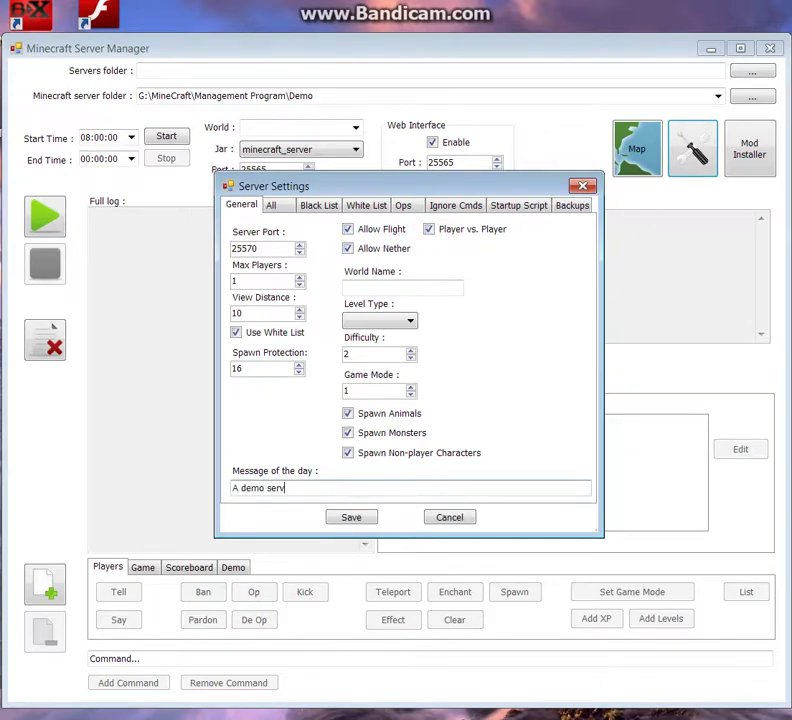
left_click(366, 205)
left_click(439, 257)
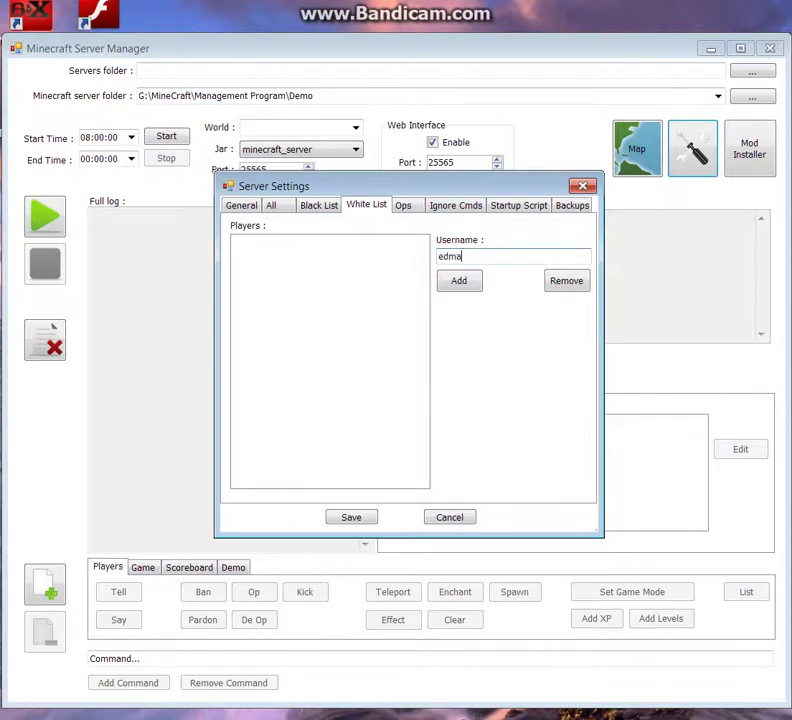
Add the player's username to the white list and the operators list
left_click(457, 280)
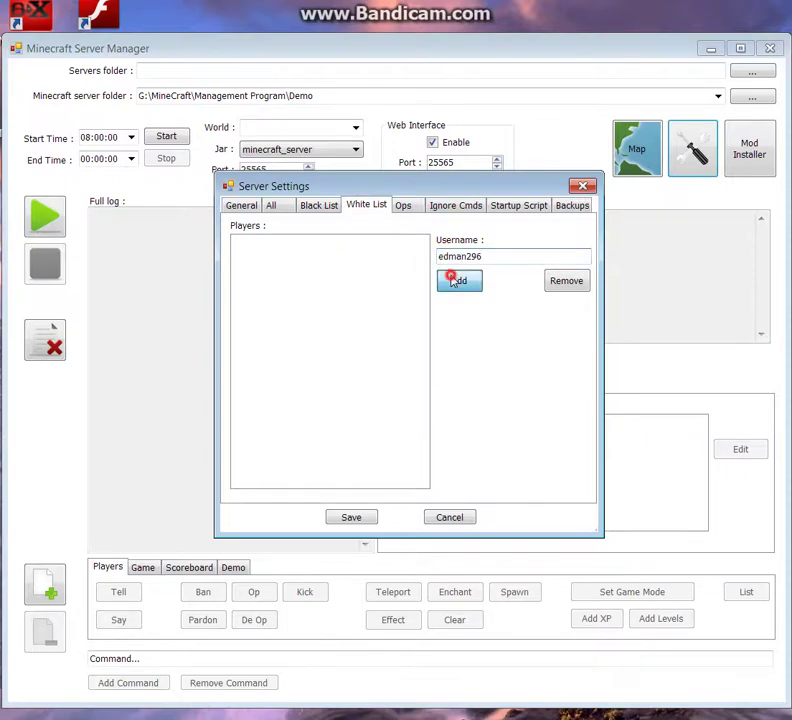
left_click(403, 205)
left_click(514, 256)
type("edman296")
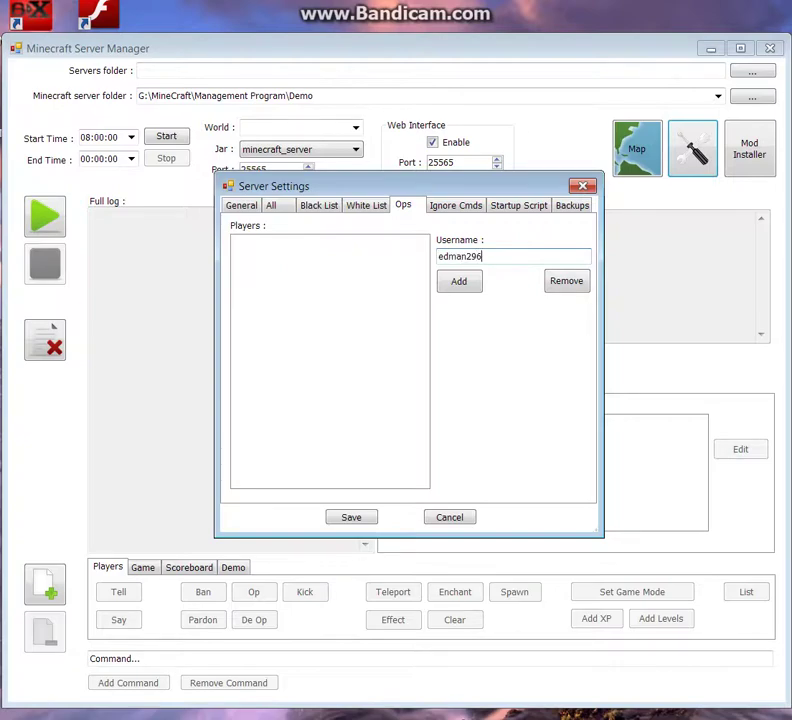
left_click(470, 284)
Browse the All and Black List pages, then bring up the Ignore Cmds page
left_click(280, 205)
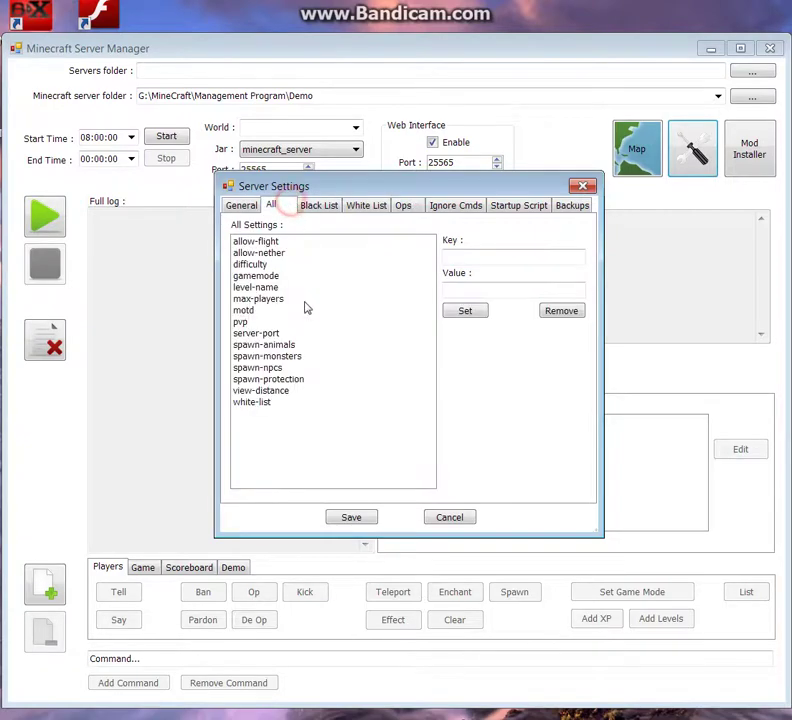
left_click(314, 207)
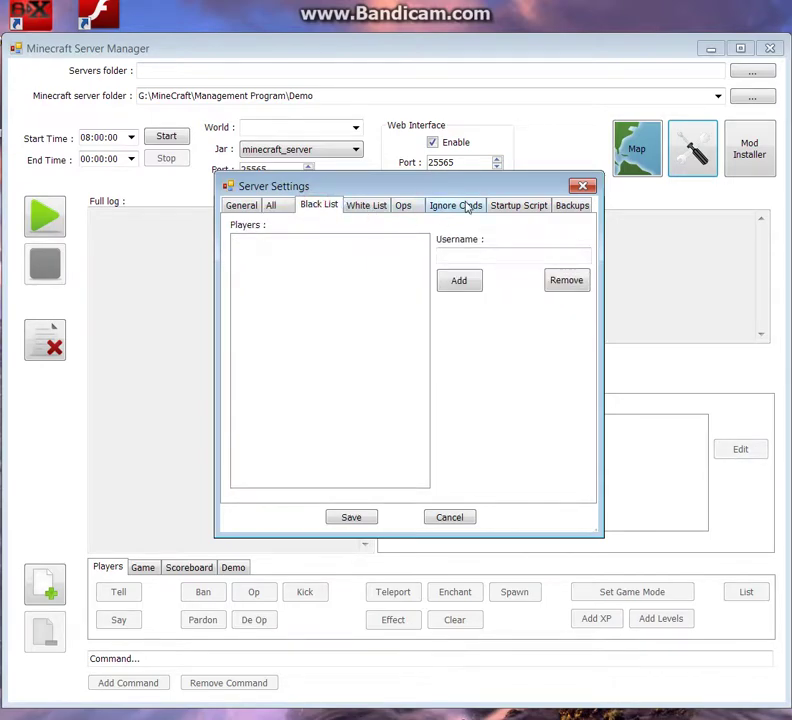
left_click(467, 207)
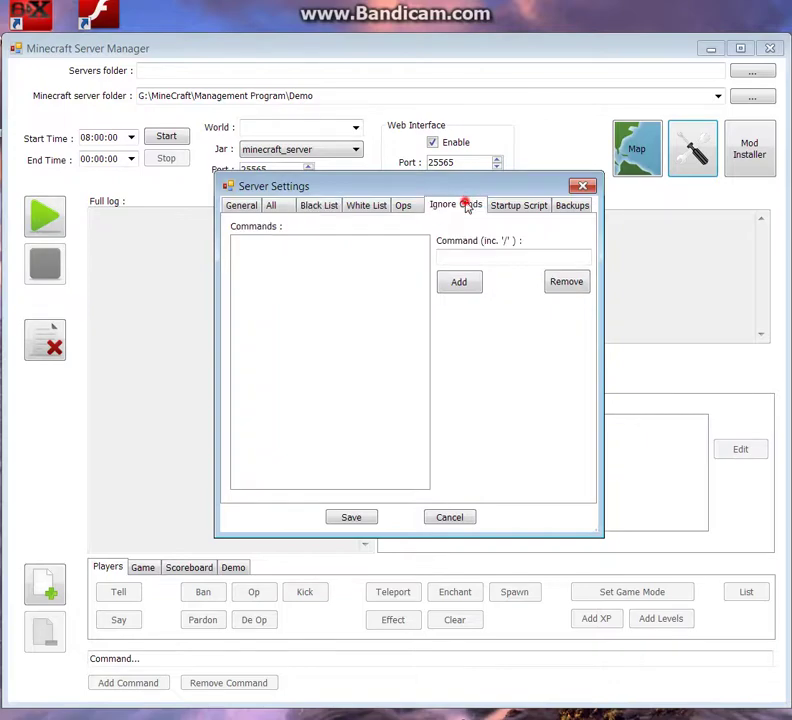
left_click(463, 256)
left_click_drag(484, 186, 325, 205)
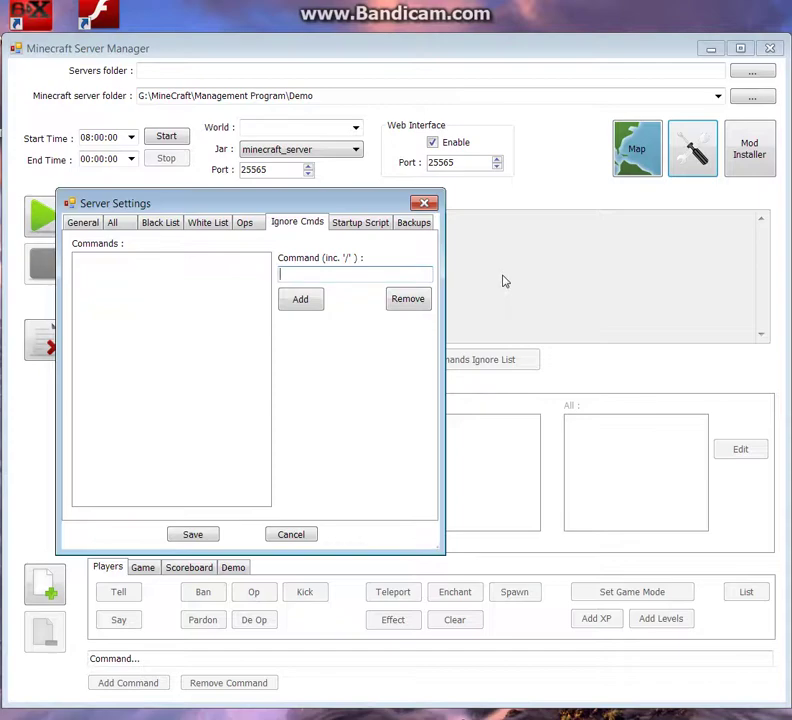
Ignore /say, add 'say Hello world!' to the startup script, and check the 15-minute backups
type("/say")
left_click(300, 299)
left_click(337, 224)
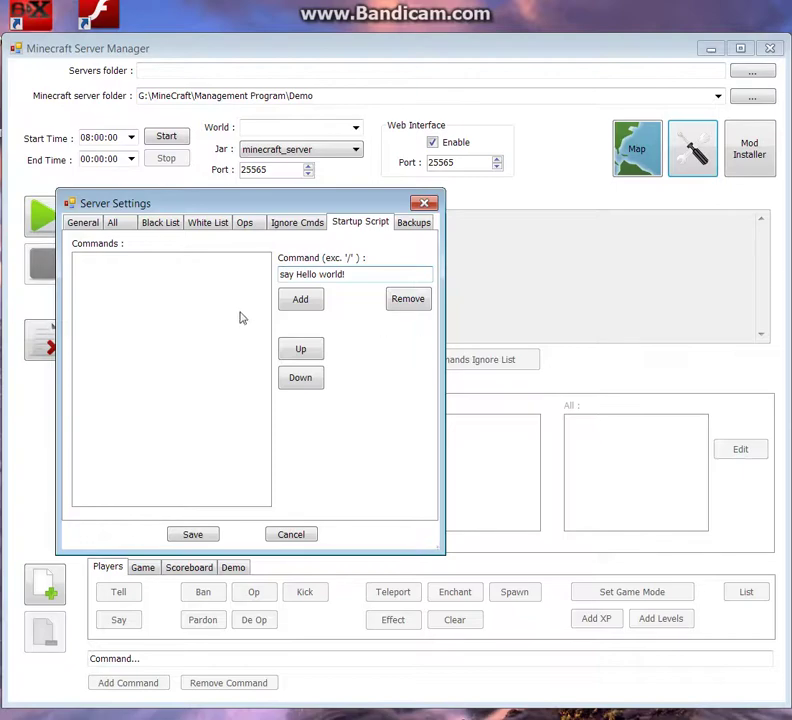
left_click(300, 302)
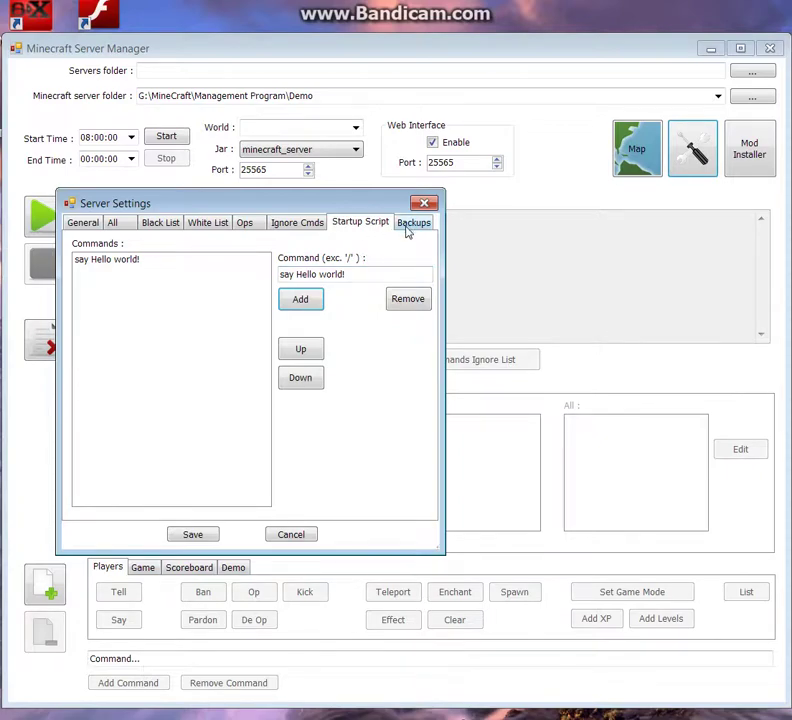
left_click(408, 226)
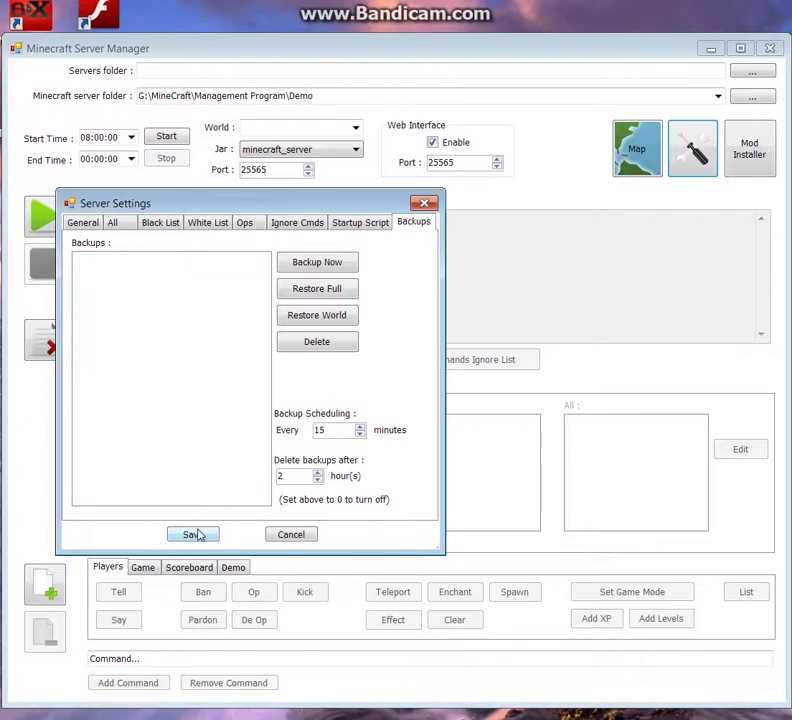
left_click(76, 222)
Save settings, choose the minecraft_server jar, set world name 'world', and disable the web interface
left_click(210, 534)
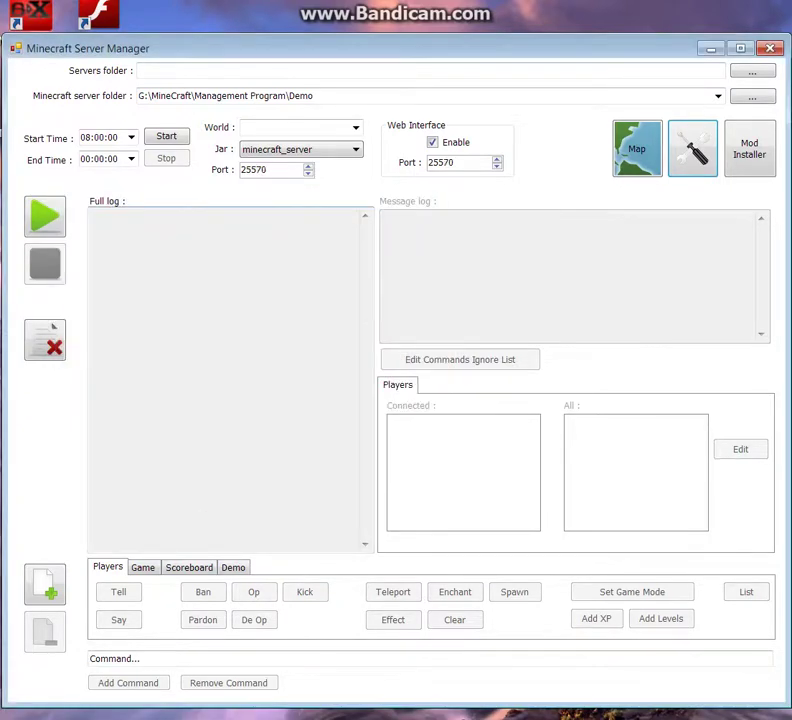
left_click(276, 149)
left_click(274, 165)
left_click(268, 127)
type("world")
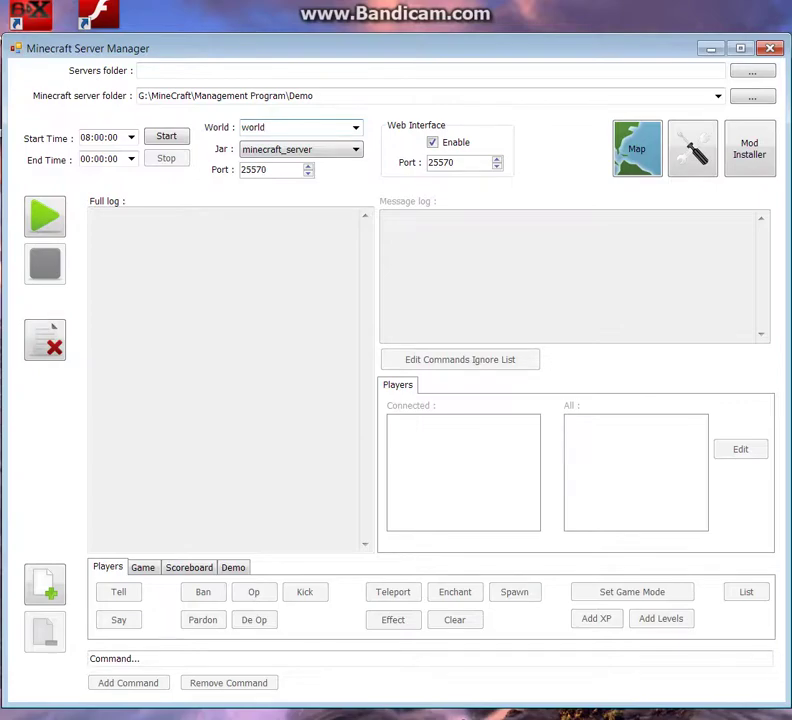
left_click(440, 142)
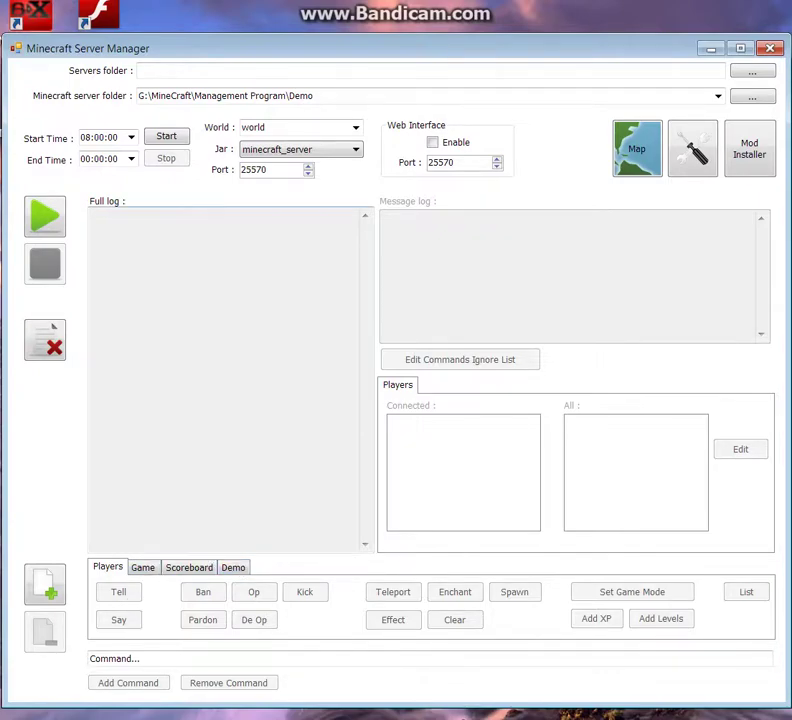
Start the server and check the message log for the 7.391s load and Hello world!
left_click(55, 226)
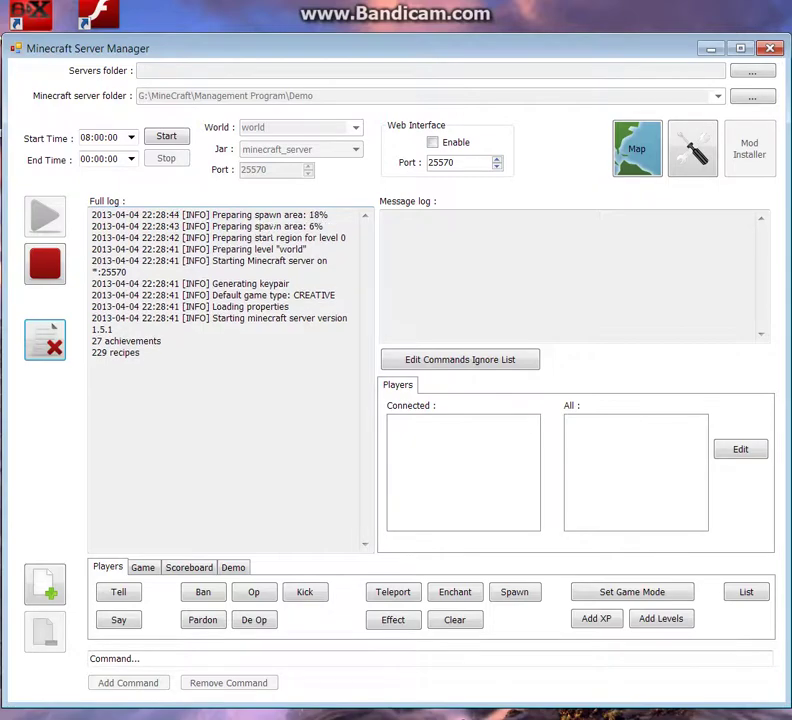
left_click(209, 371)
left_click_drag(148, 375, 171, 404)
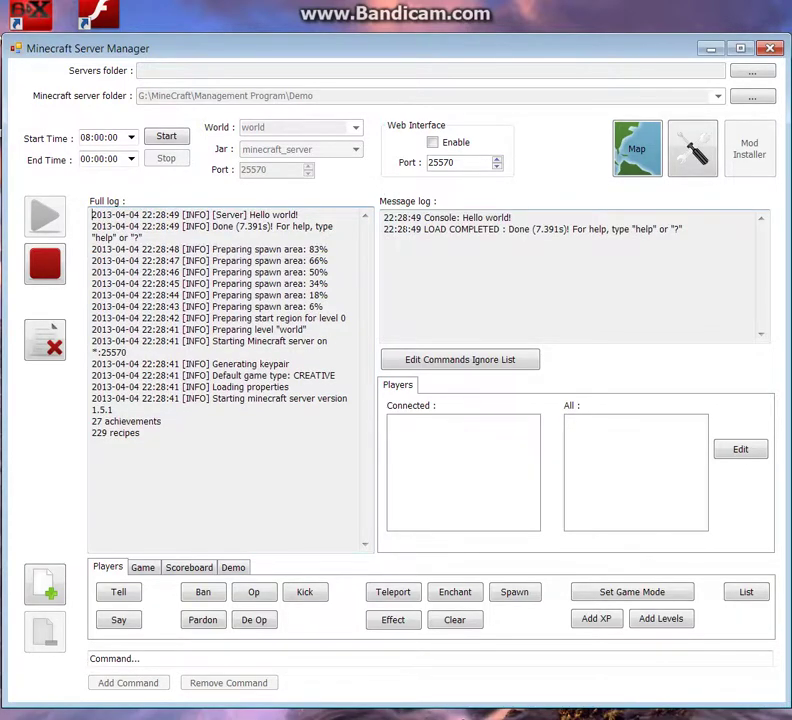
left_click(389, 229)
left_click_drag(389, 229, 683, 230)
left_click_drag(575, 214, 384, 217)
left_click(430, 227)
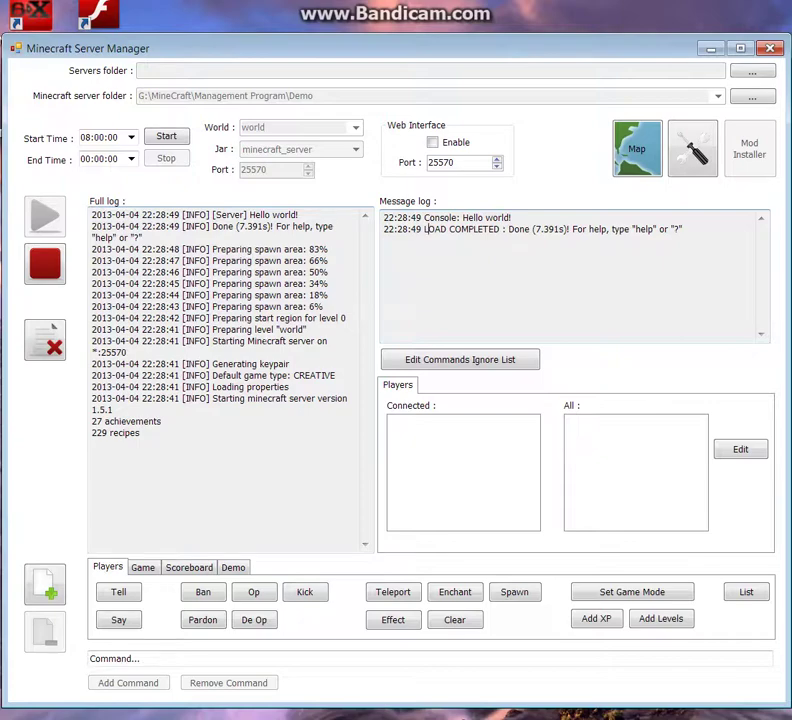
Check the full log's 83% spawn progress and Hello world! lines
left_click_drag(216, 249, 92, 260)
left_click(178, 249)
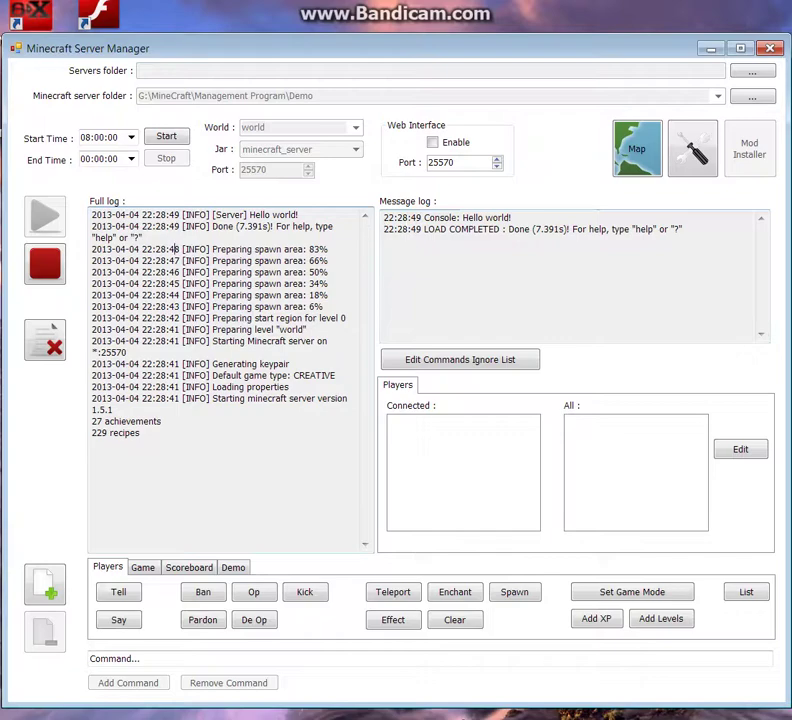
left_click_drag(297, 215, 251, 214)
left_click(320, 213)
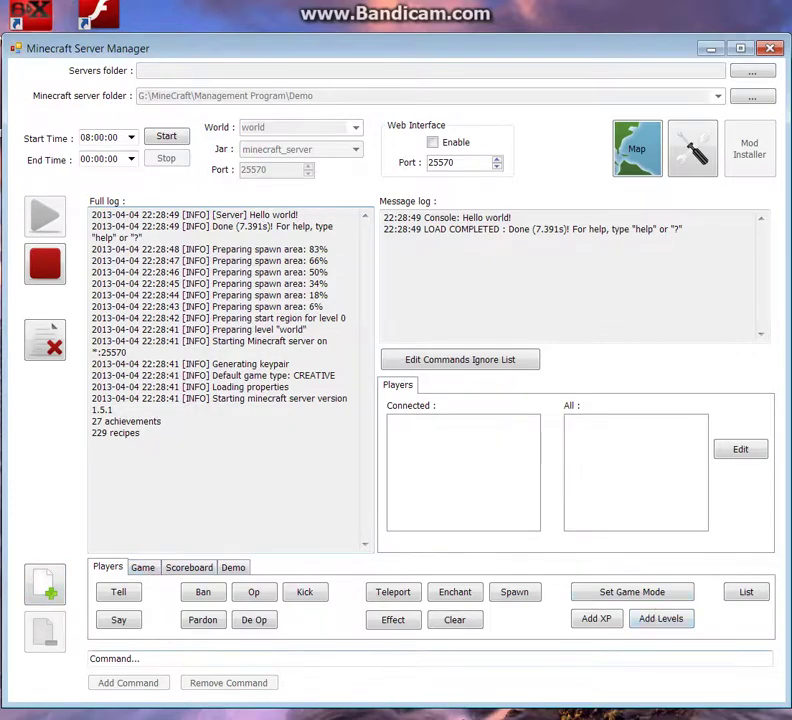
left_click(140, 568)
left_click(175, 572)
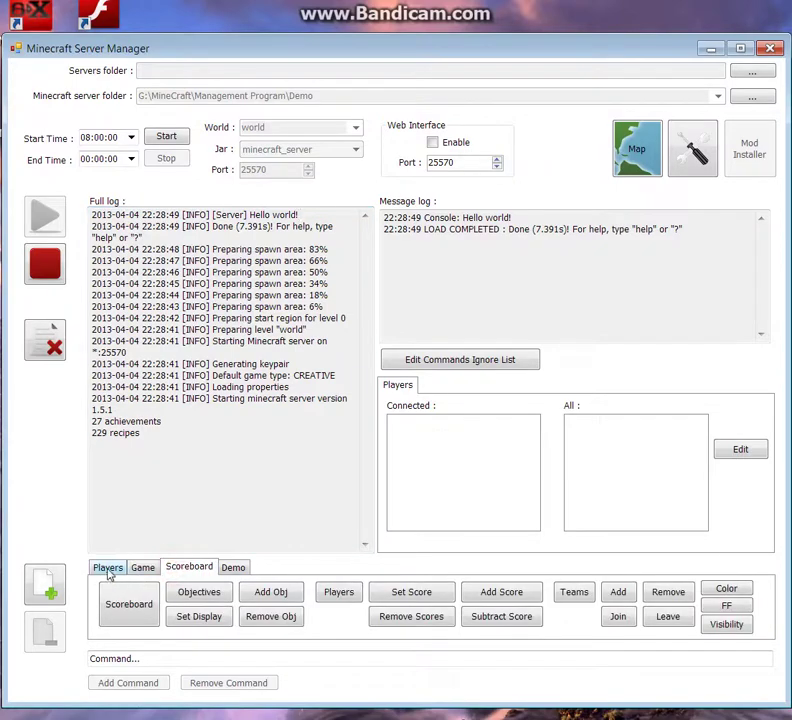
left_click(106, 569)
left_click(141, 569)
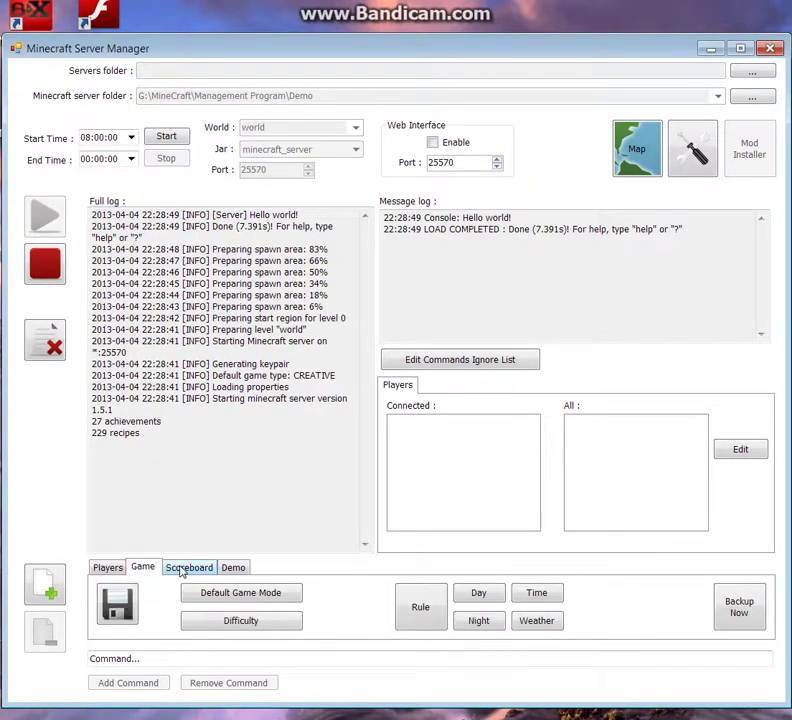
left_click(182, 569)
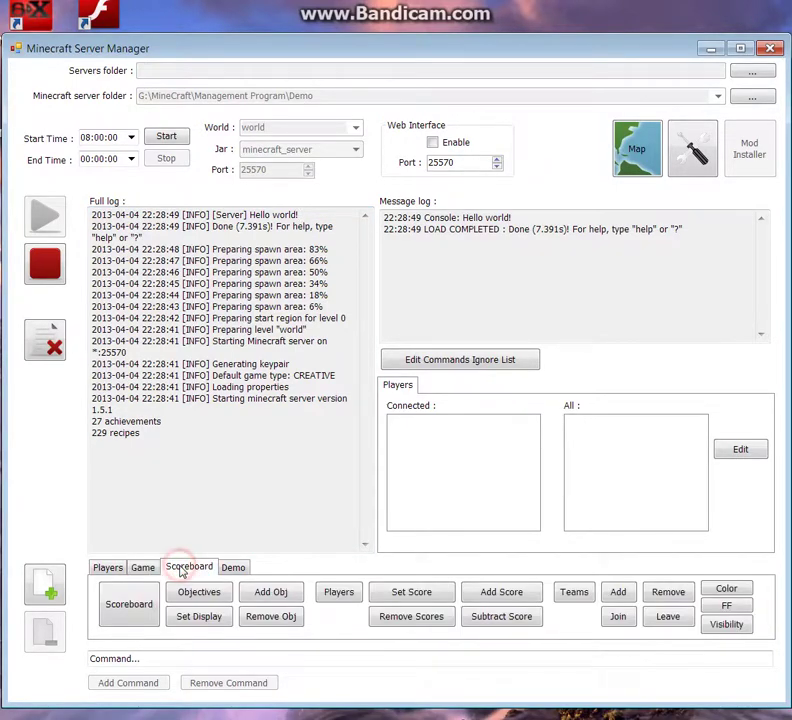
left_click(108, 568)
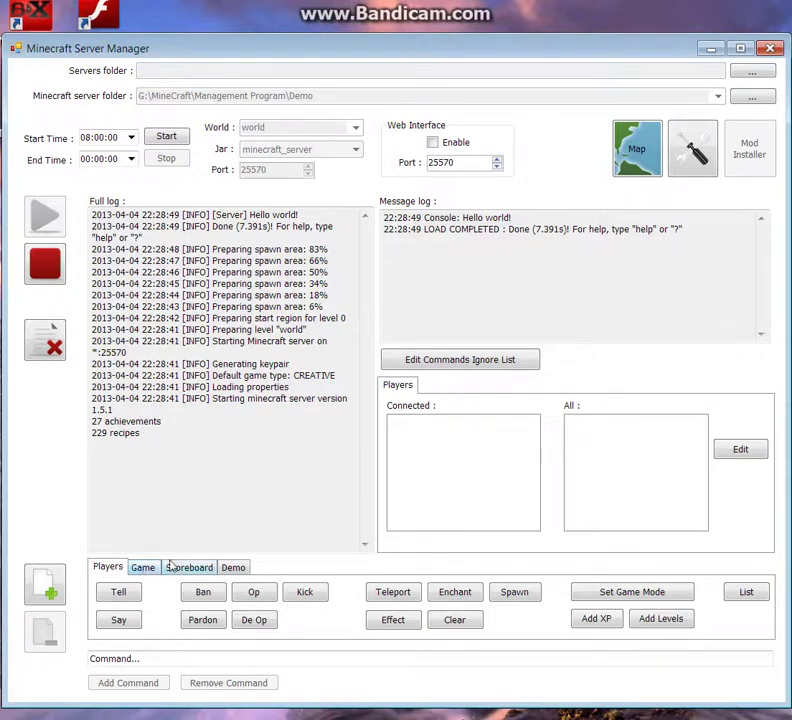
left_click(187, 570)
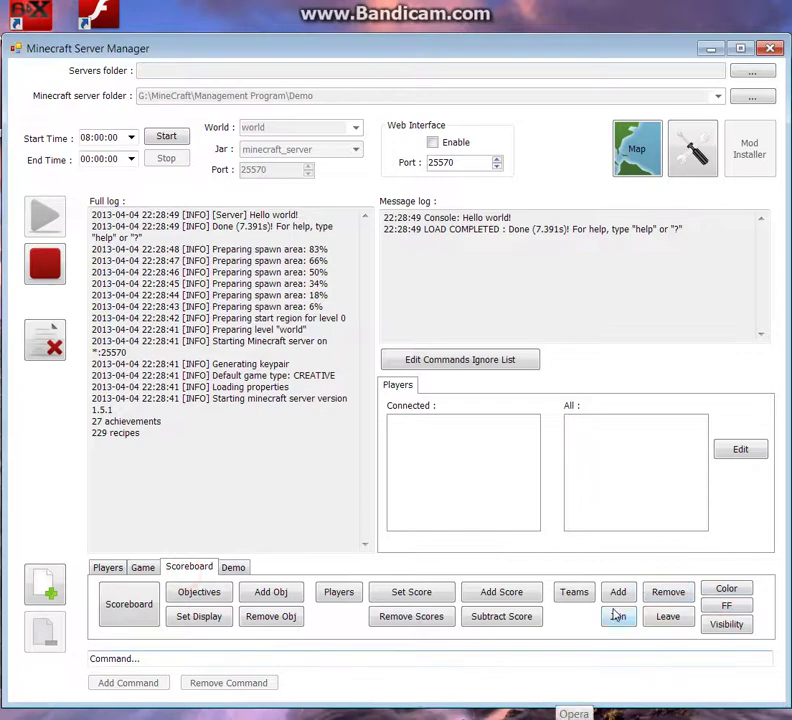
left_click(141, 567)
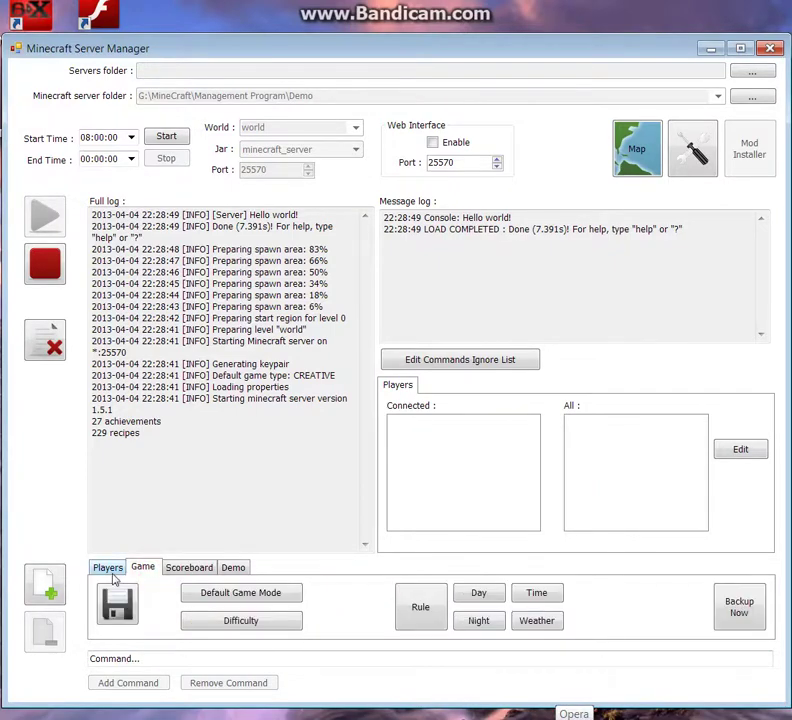
left_click(110, 570)
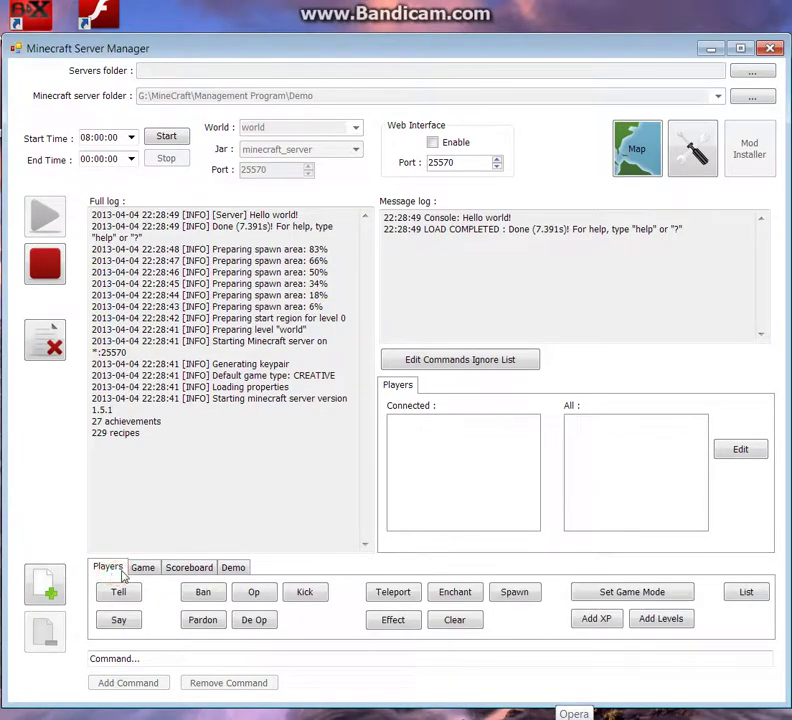
left_click(138, 567)
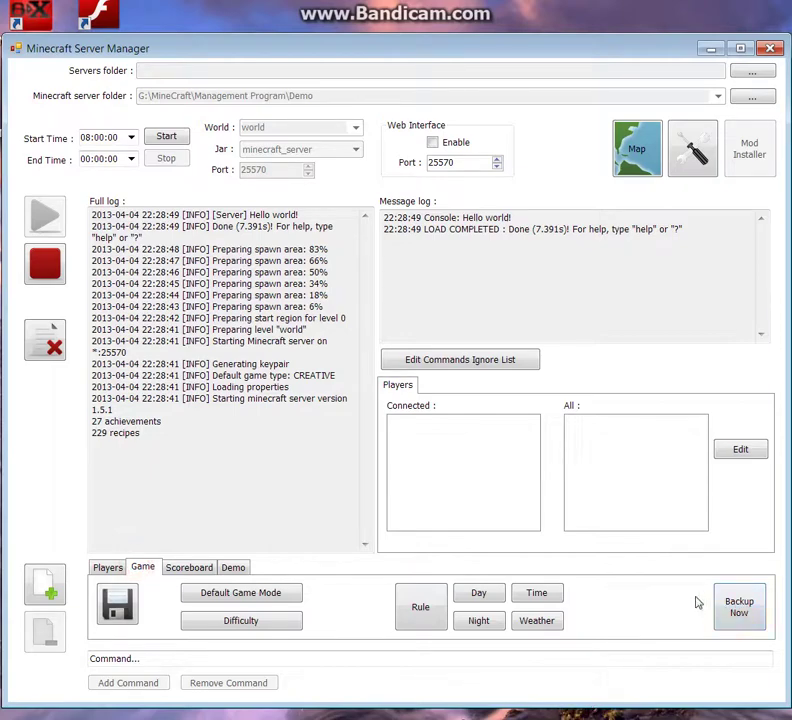
left_click(105, 569)
left_click(150, 658)
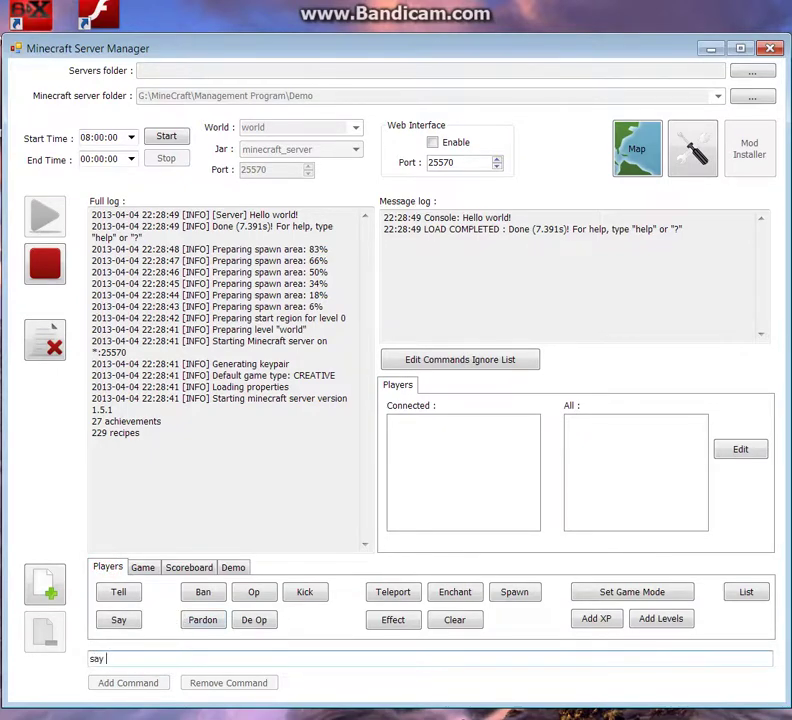
type("say Test")
key("Return")
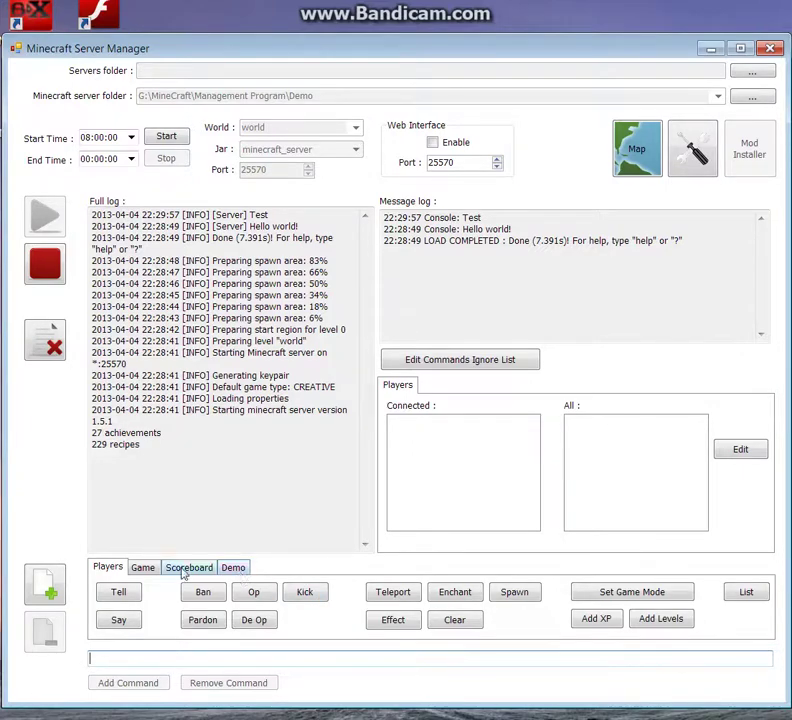
Create a new command tab named 'Demo 2' beside the Demo tab
left_click(231, 568)
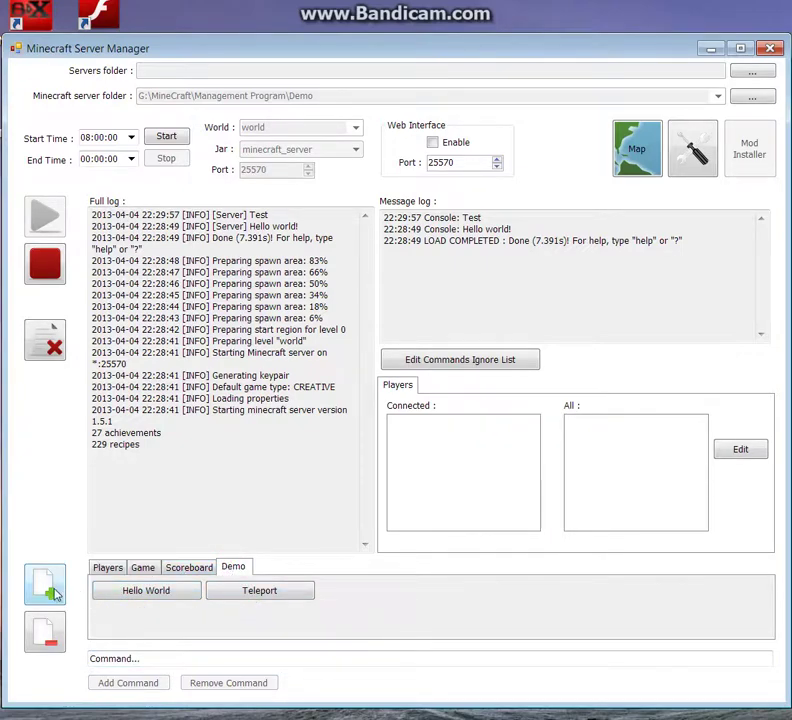
left_click(46, 588)
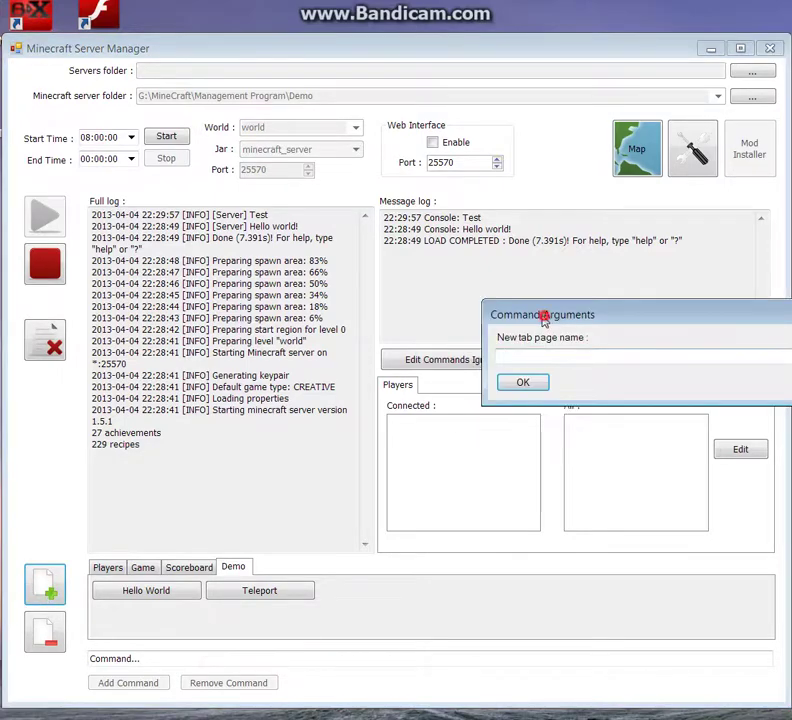
type("Demo 2")
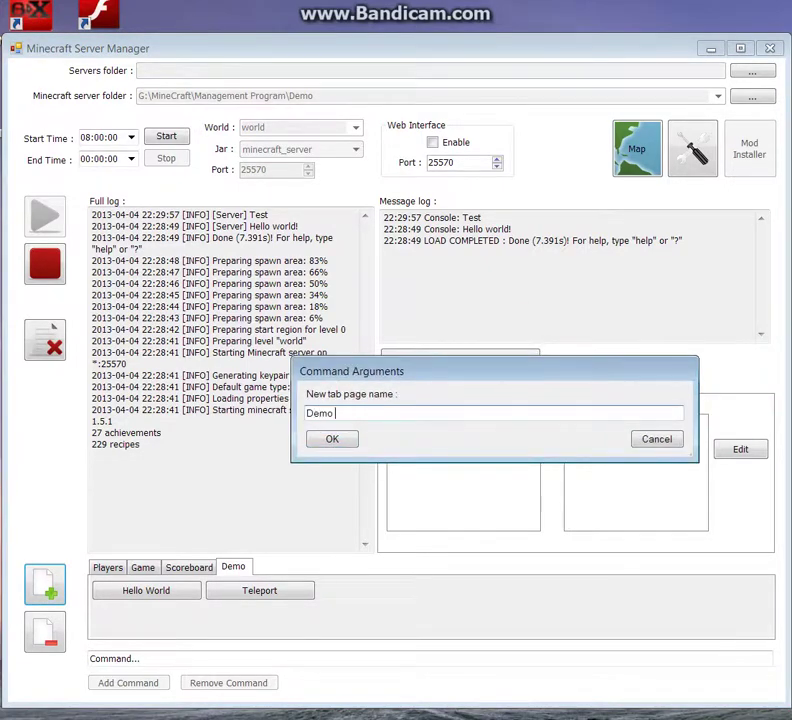
left_click(342, 438)
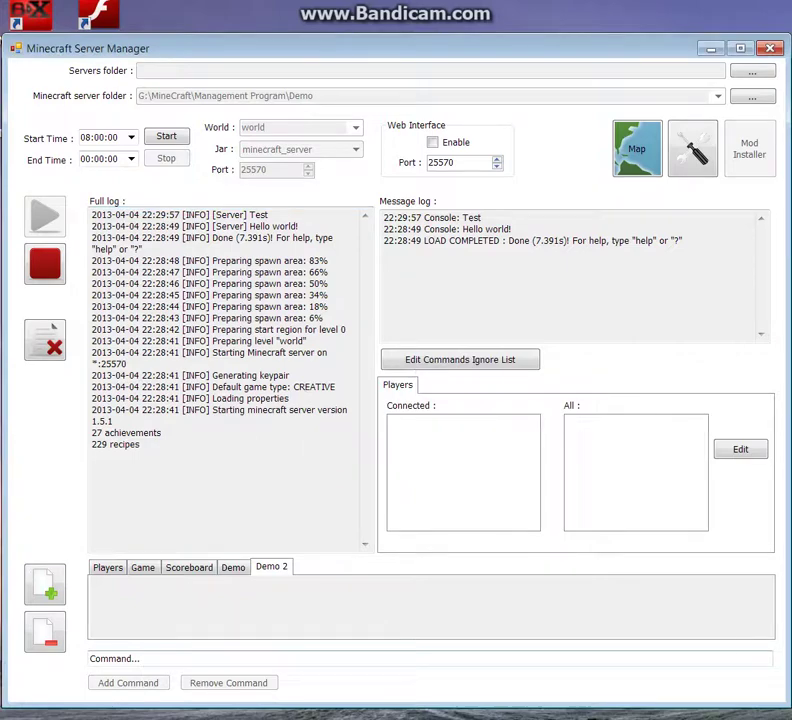
left_click(166, 658)
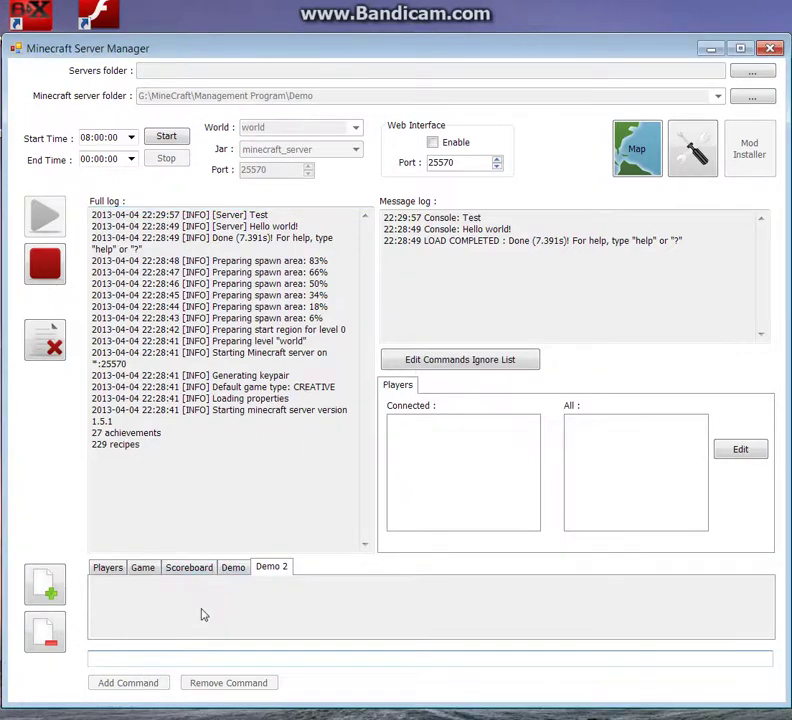
Add a 'say Test' command to Demo 2 as a button named Test
type("say ")
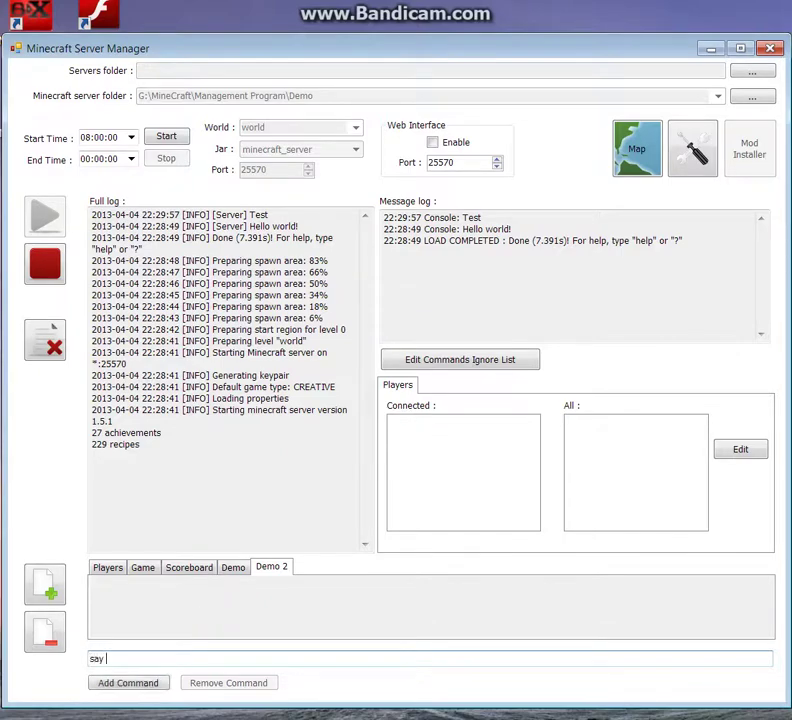
type("Hello World")
key("ctrl+shift+Left")
key("ctrl+shift+Left")
type("Test")
left_click(140, 688)
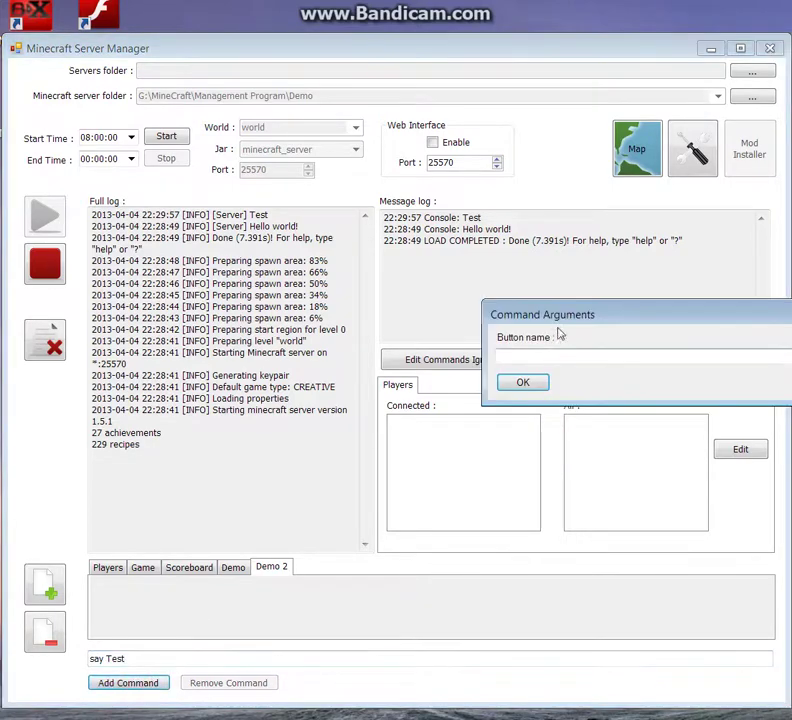
left_click_drag(559, 304, 428, 338)
left_click(422, 369)
type("Test")
left_click(405, 396)
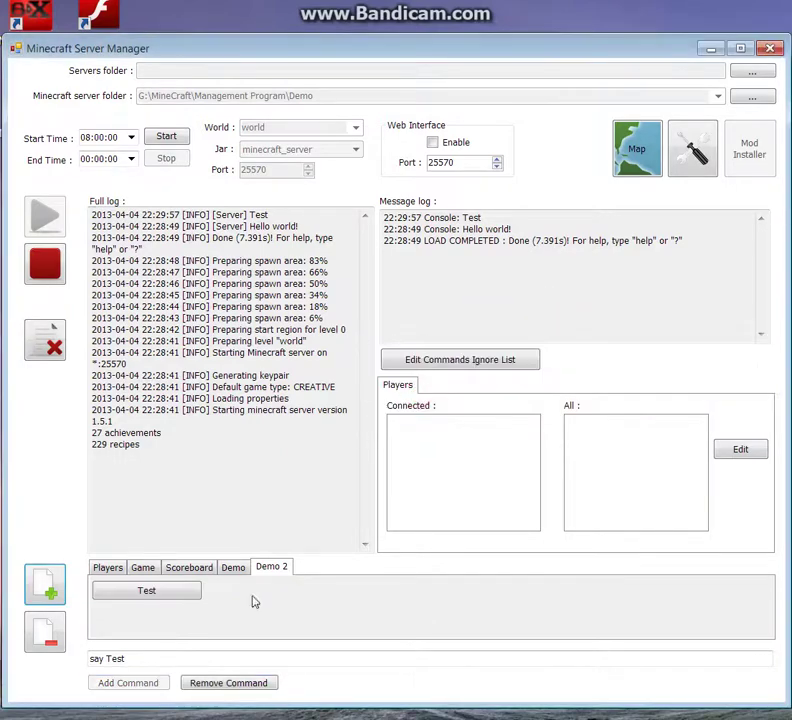
Run the Test button three times and check the Test broadcasts in the message log
left_click(184, 591)
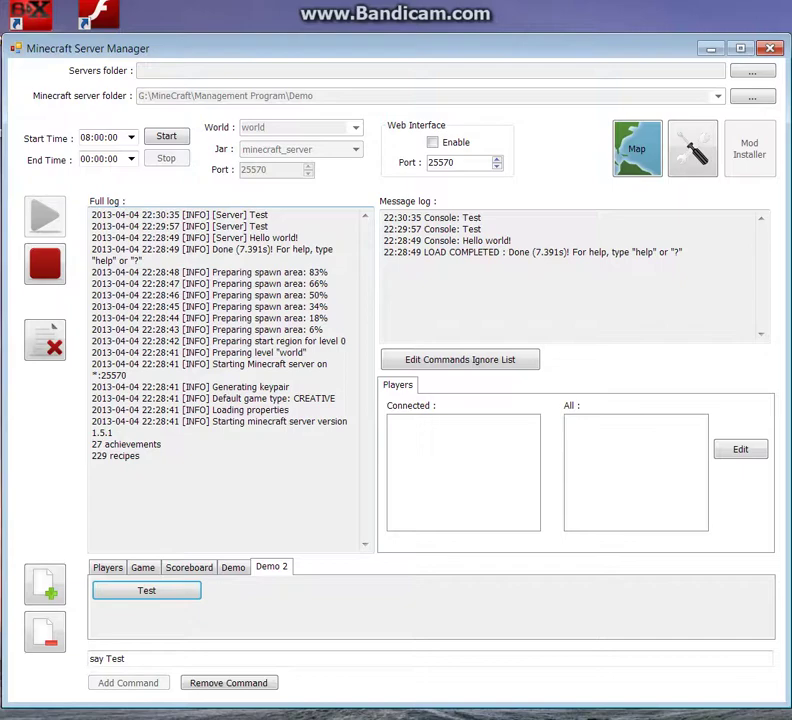
left_click(180, 585)
left_click(184, 585)
left_click(184, 585)
left_click(184, 585)
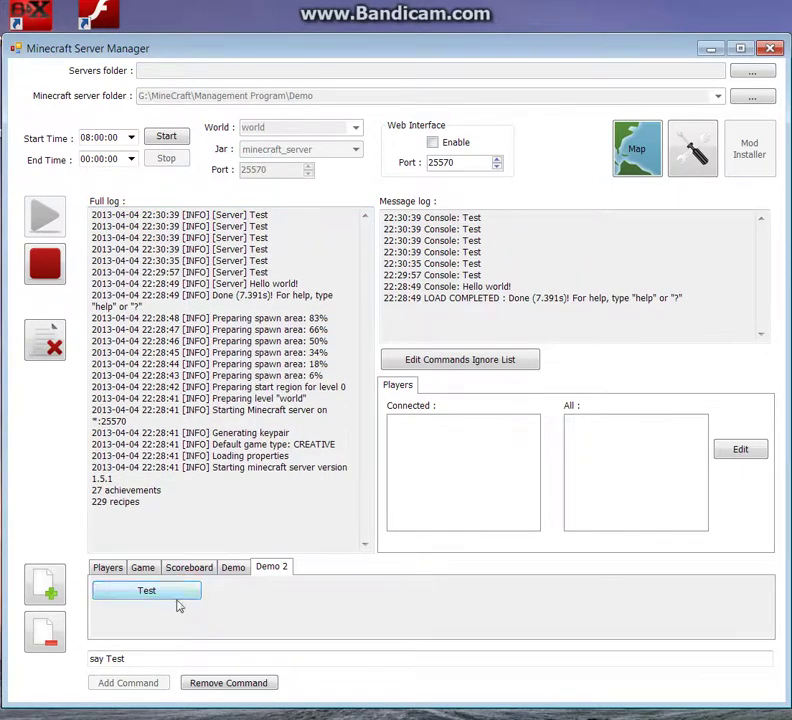
left_click_drag(463, 217, 495, 269)
left_click(495, 242)
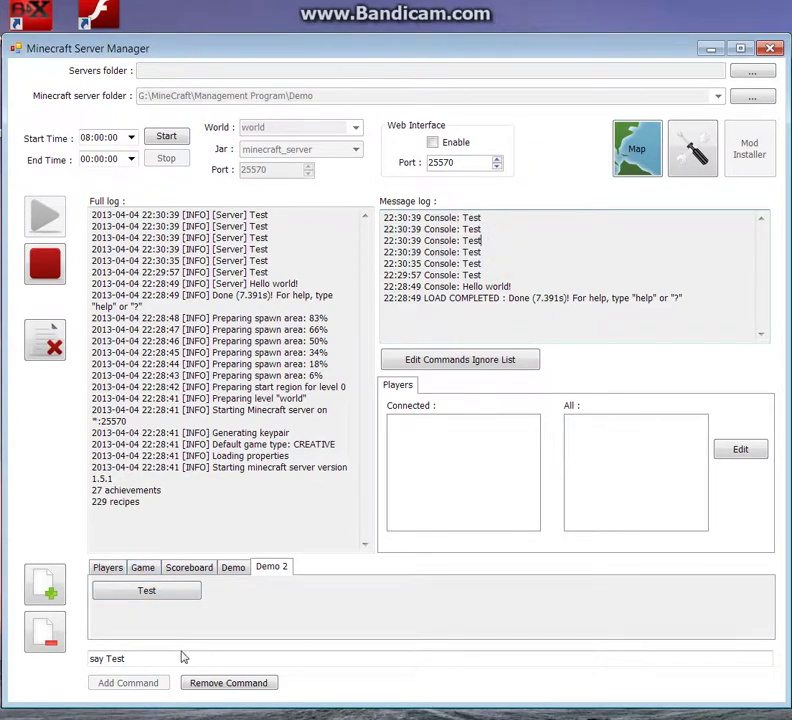
left_click_drag(179, 656, 90, 658)
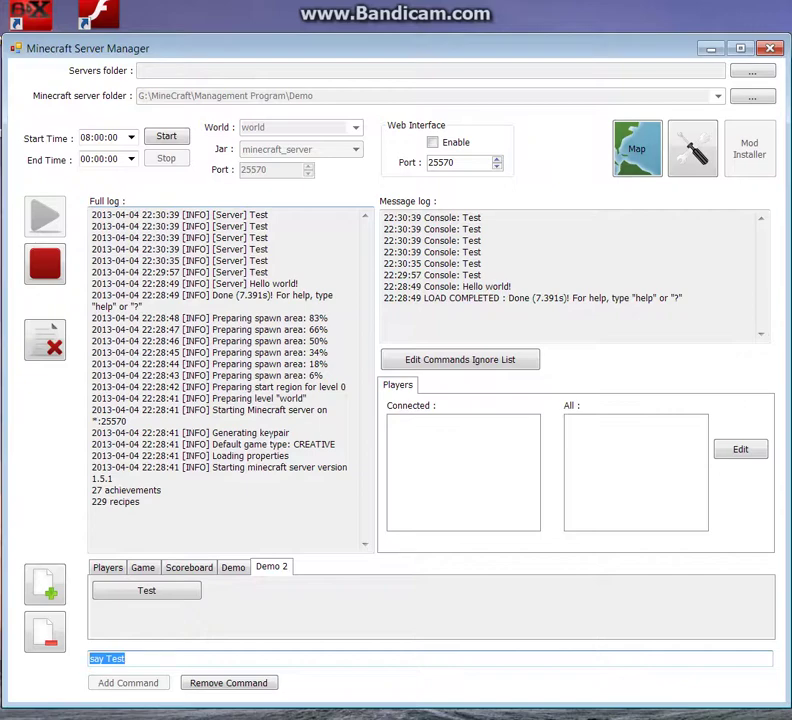
Add a Demo 2 button named 'Kick' for the command 'kick [Player Name]'
type("kick [Player Name")
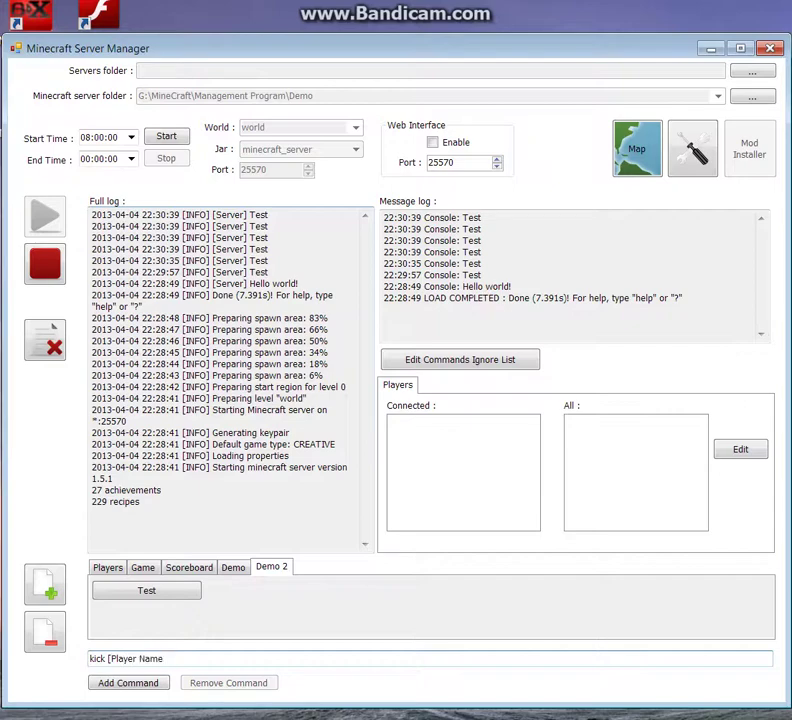
left_click(125, 688)
left_click_drag(614, 316, 571, 324)
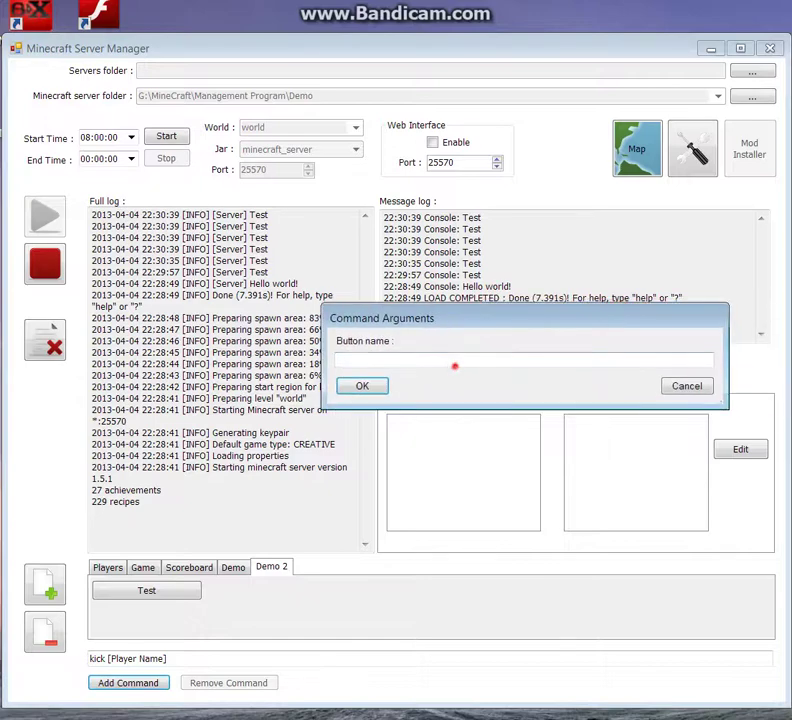
type("Kick")
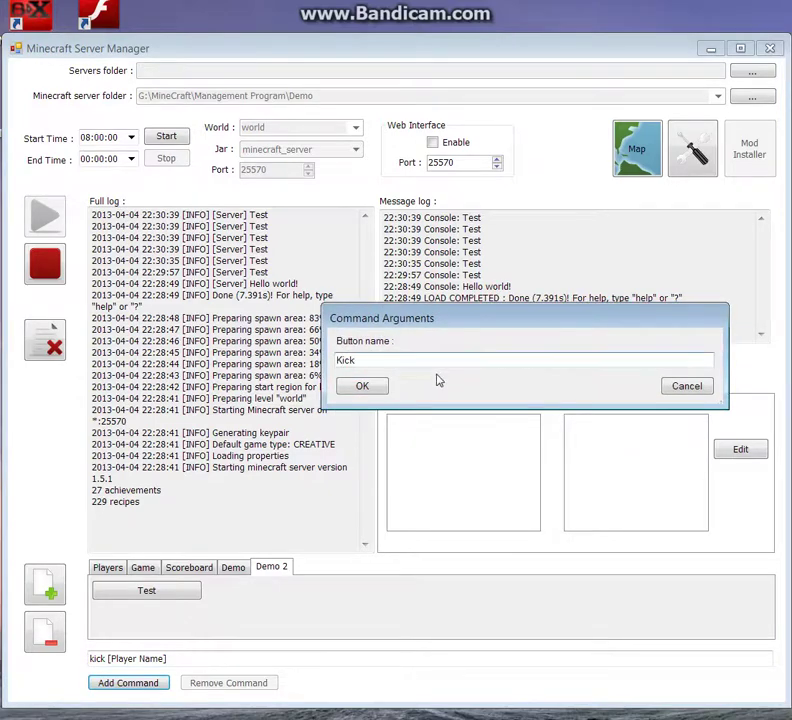
left_click(368, 389)
Run the Kick button, try entering a sample player name, then cancel without kicking anyone
left_click(283, 594)
left_click_drag(578, 323, 302, 322)
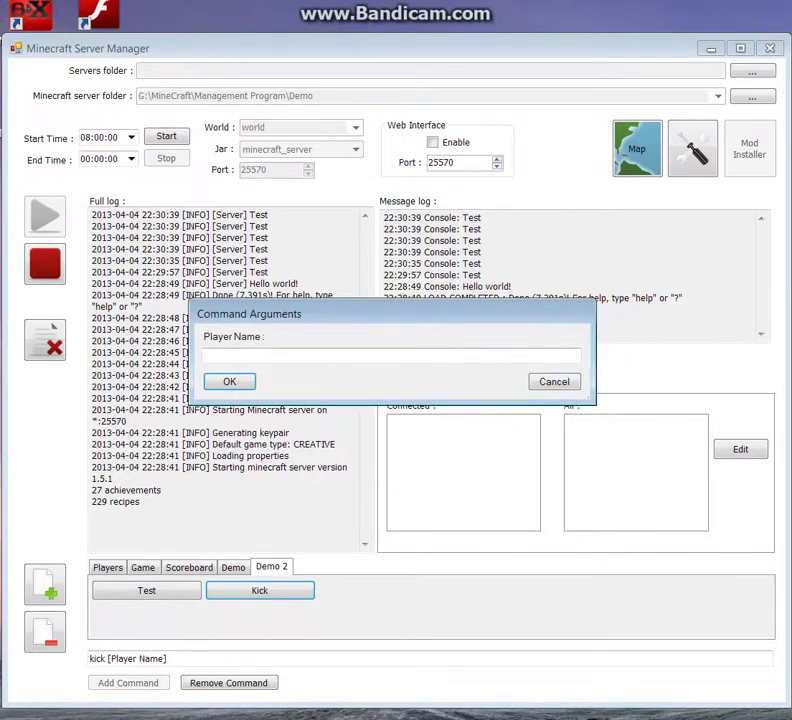
left_click(274, 348)
type("fsfs")
key("ctrl+a")
type("test")
key("ctrl+a")
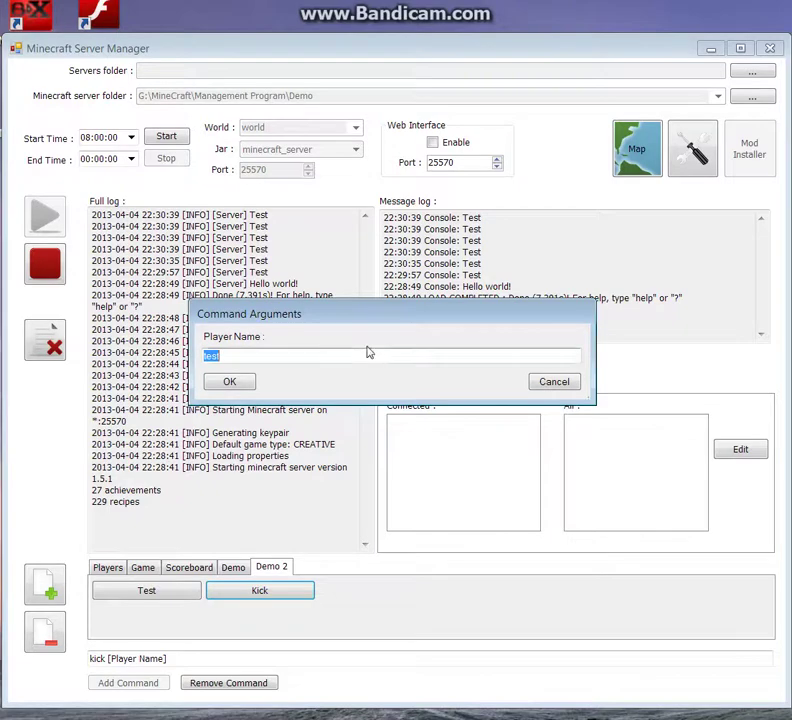
key("BackSpace")
left_click(557, 384)
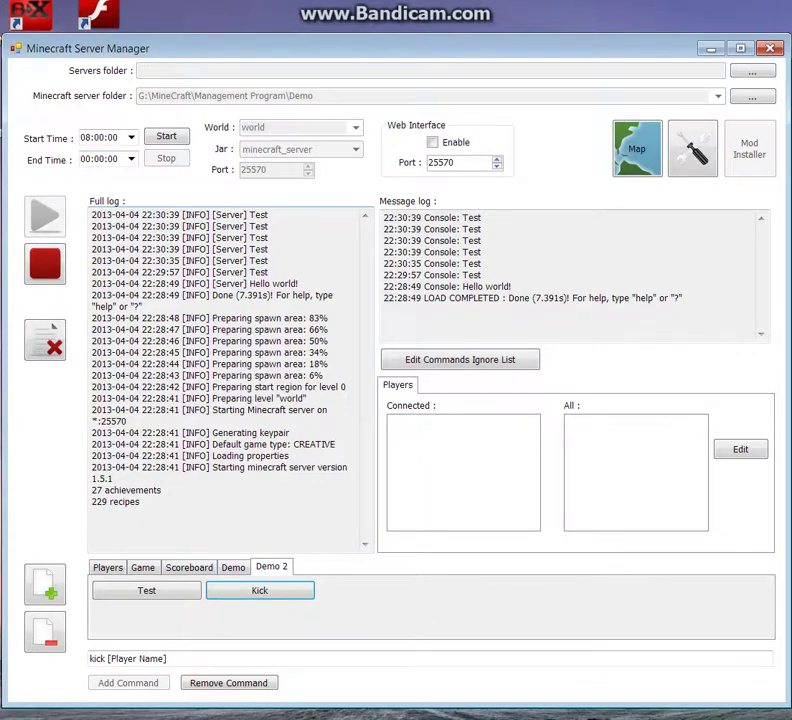
Click between the Start Time and End Time fields
left_click(97, 137)
left_click(99, 160)
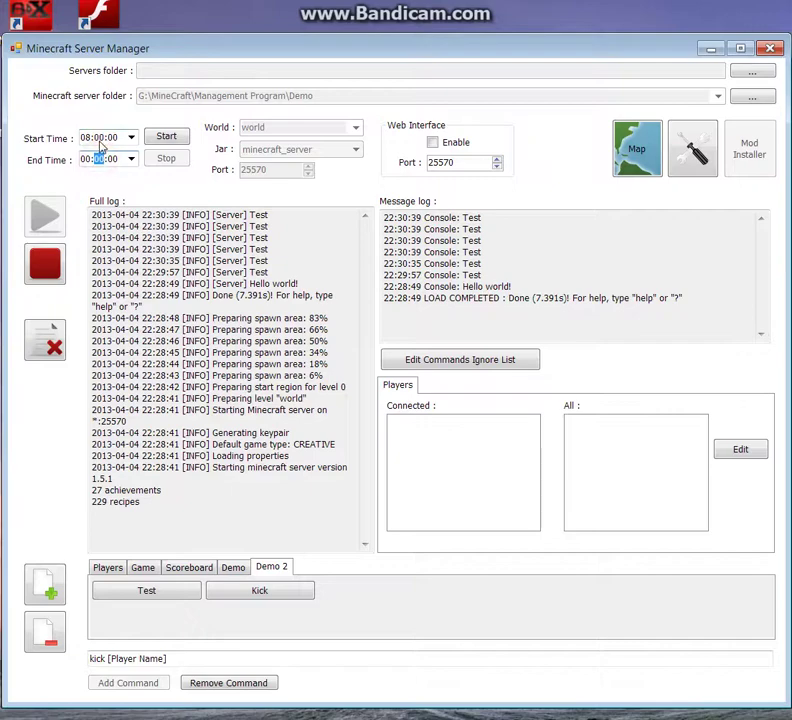
left_click(98, 137)
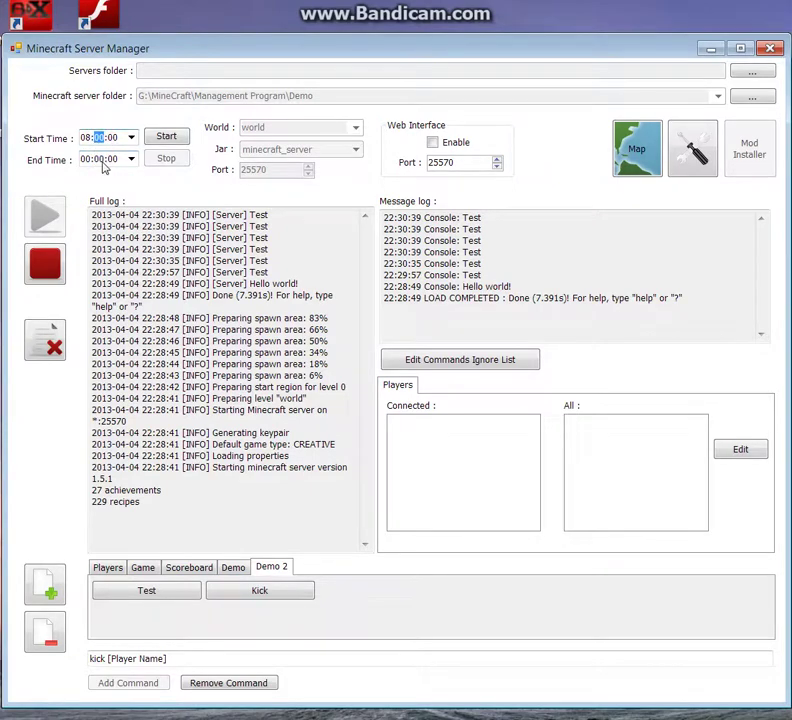
left_click(99, 160)
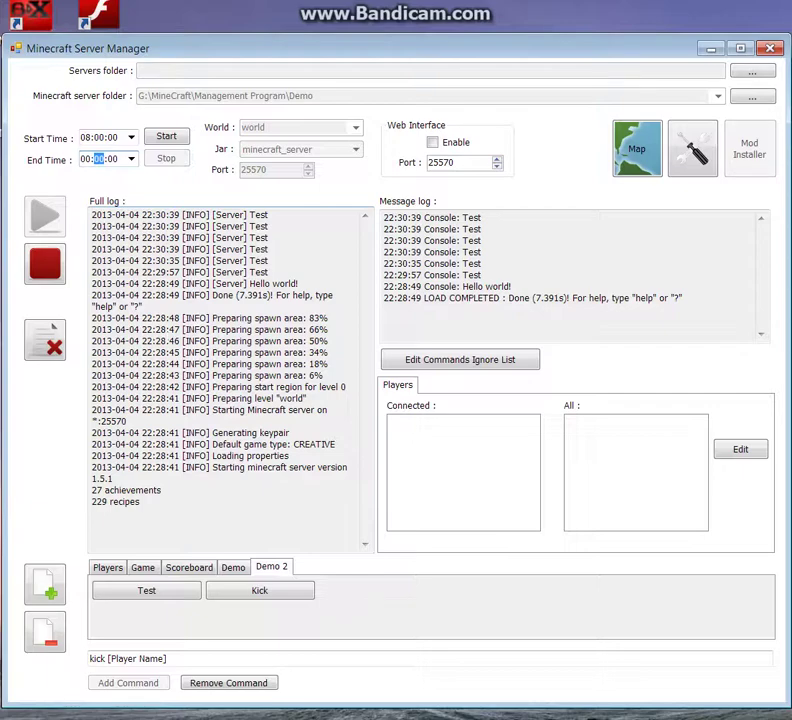
Erase the leftover 'kick [Player Name]' text from the command box
left_click(169, 658)
key("ctrl+a")
key("BackSpace")
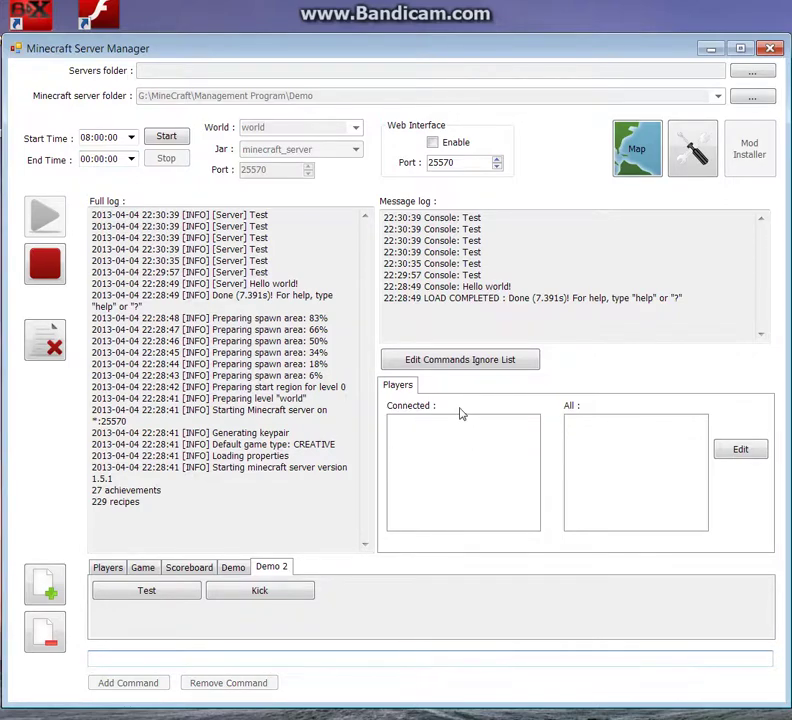
Click in the player lists, then show the Players buttons: Tell, Ban, Kick, Teleport, Set Game Mode
left_click(419, 456)
left_click(426, 477)
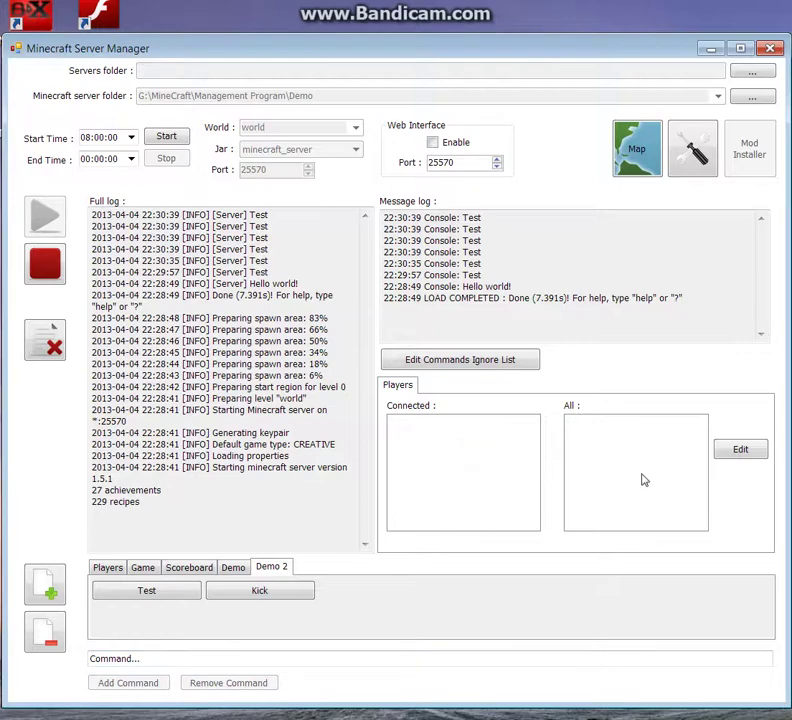
left_click(584, 471)
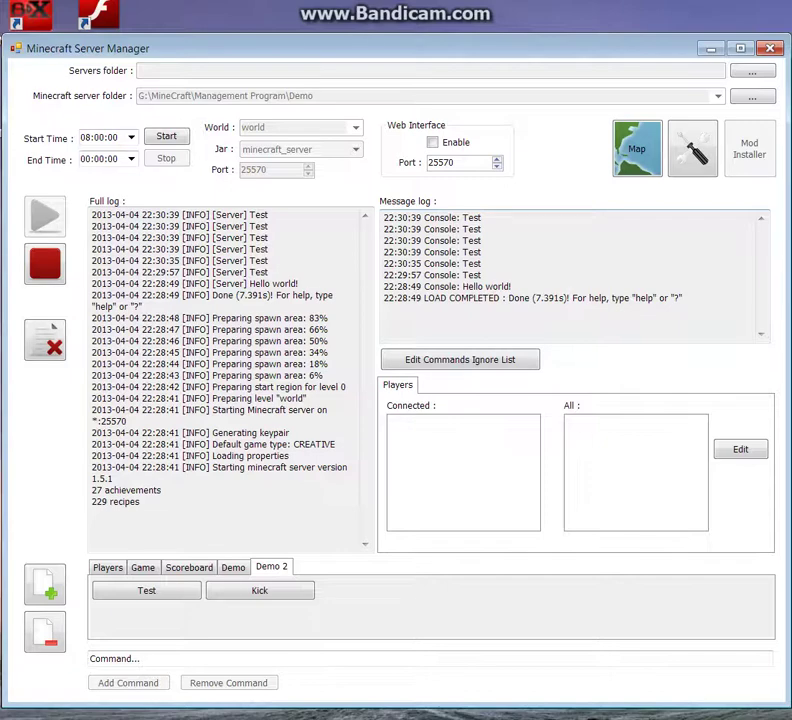
left_click(118, 569)
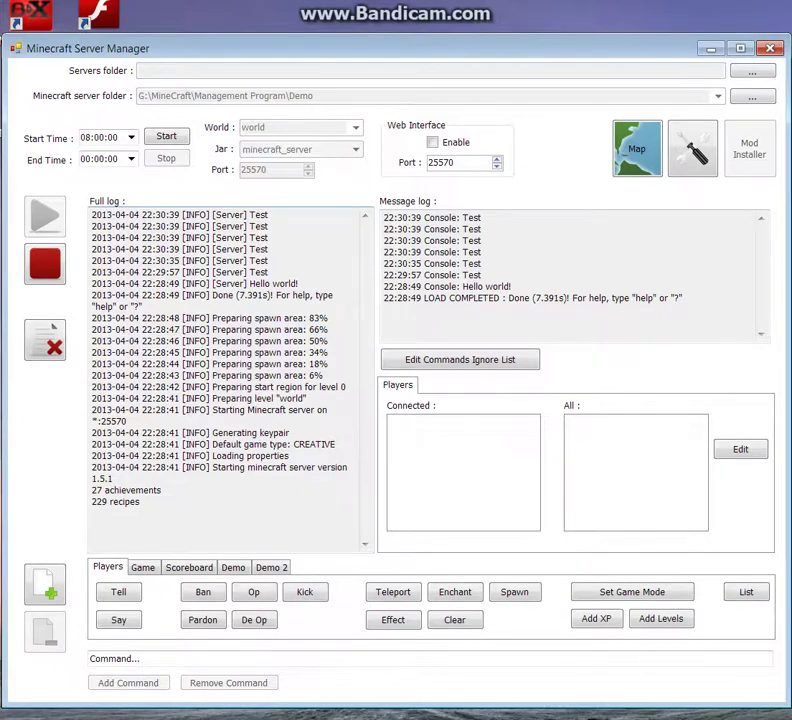